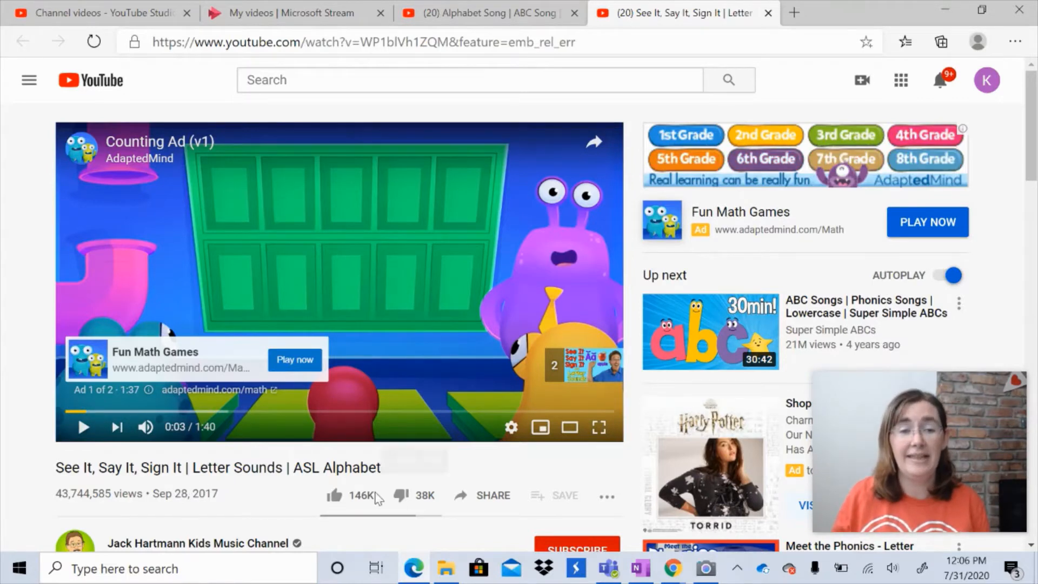
- Copy the share link of the "See It, Say It, Sign It" video and switch back to OneNote
left_click(489, 495)
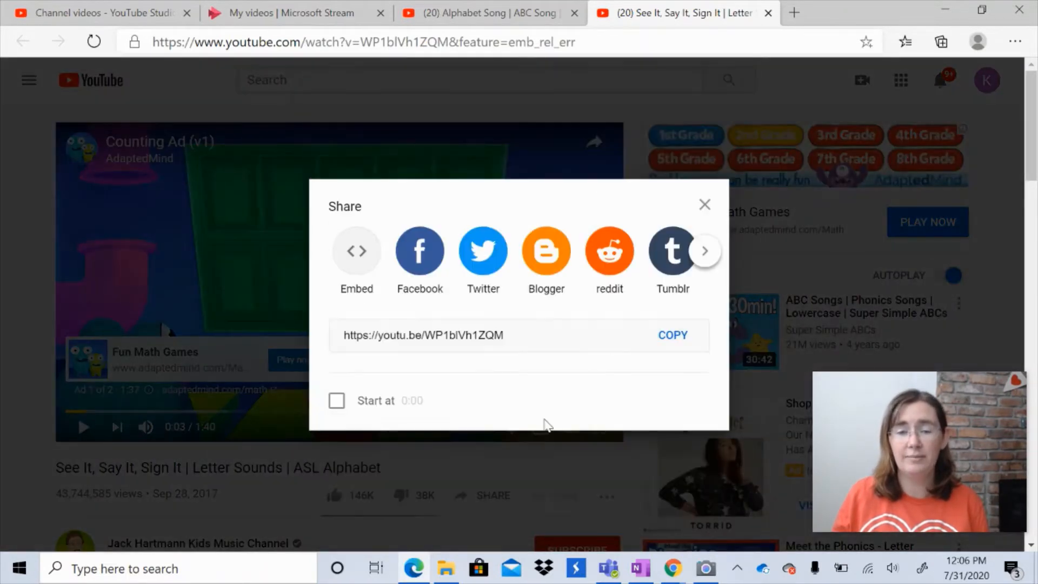
left_click(679, 339)
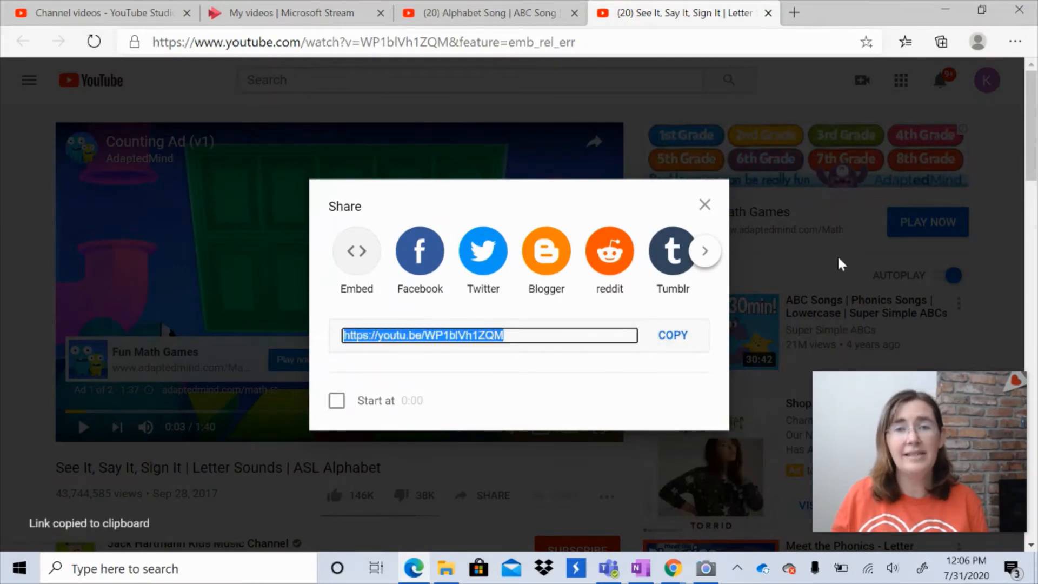
left_click(948, 7)
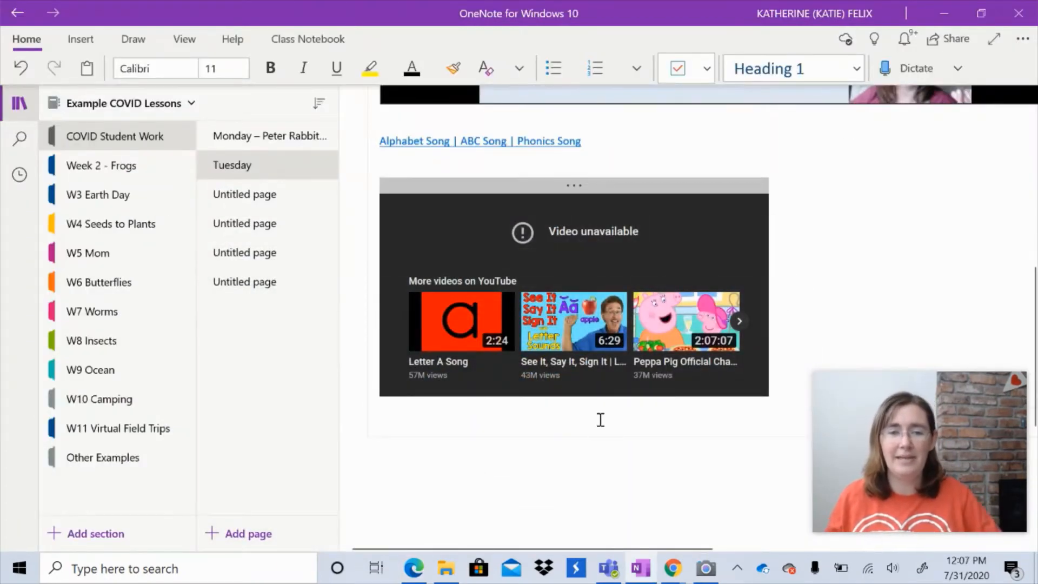
- Delete the unavailable embedded video and its "Alphabet Song | ABC Song | Phonics Song" title link from the Tuesday page
key("BackSpace")
key("BackSpace")
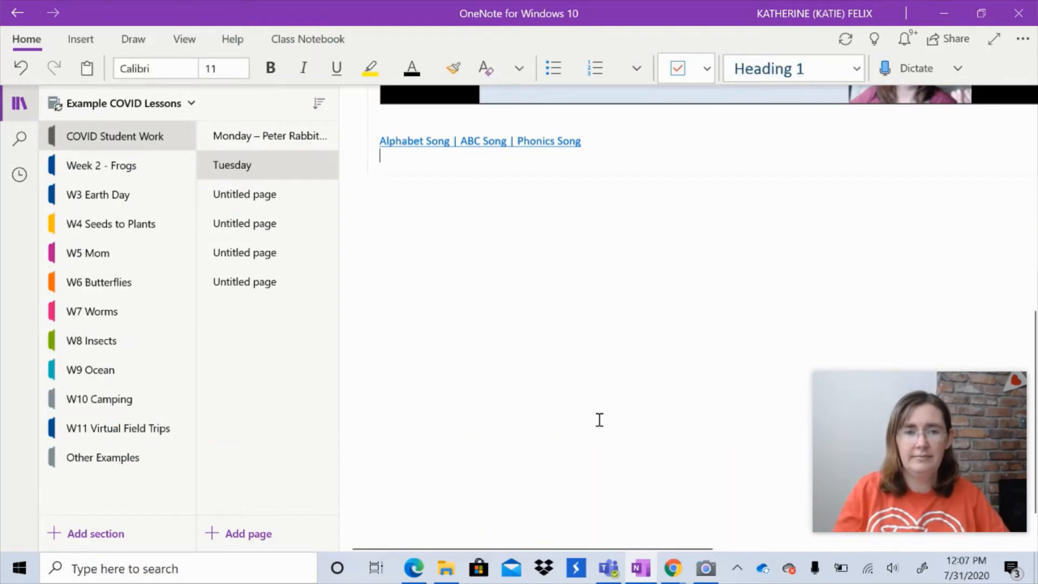
key("BackSpace")
key("BackSpace")
key("BackSpace")
key("BackSpace")
key("BackSpace")
key("BackSpace")
key("BackSpace")
key("BackSpace")
key("BackSpace")
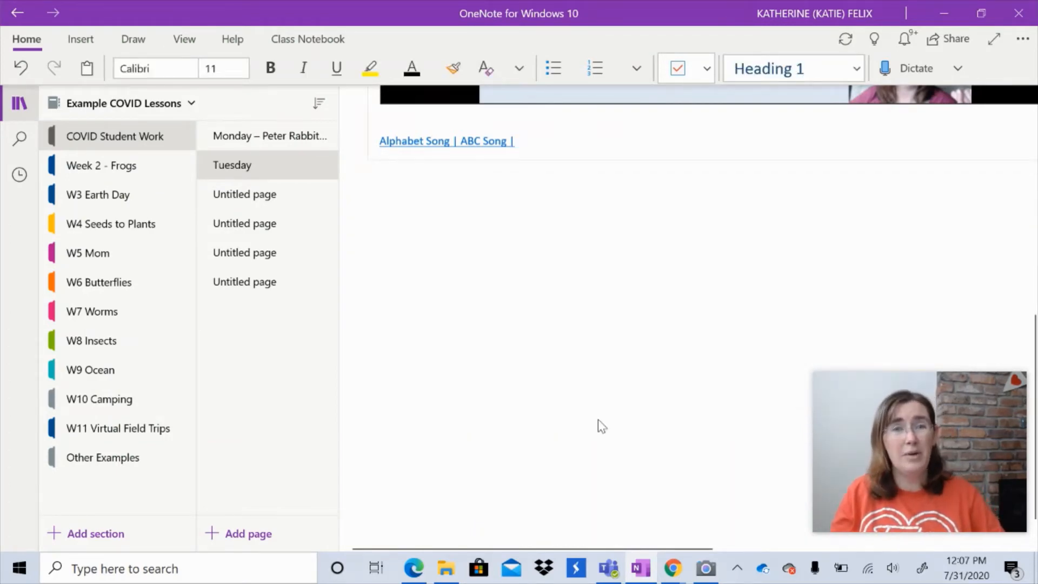
key("BackSpace")
key("BackSpace")
key("BackSpace")
key("BackSpace")
key("BackSpace")
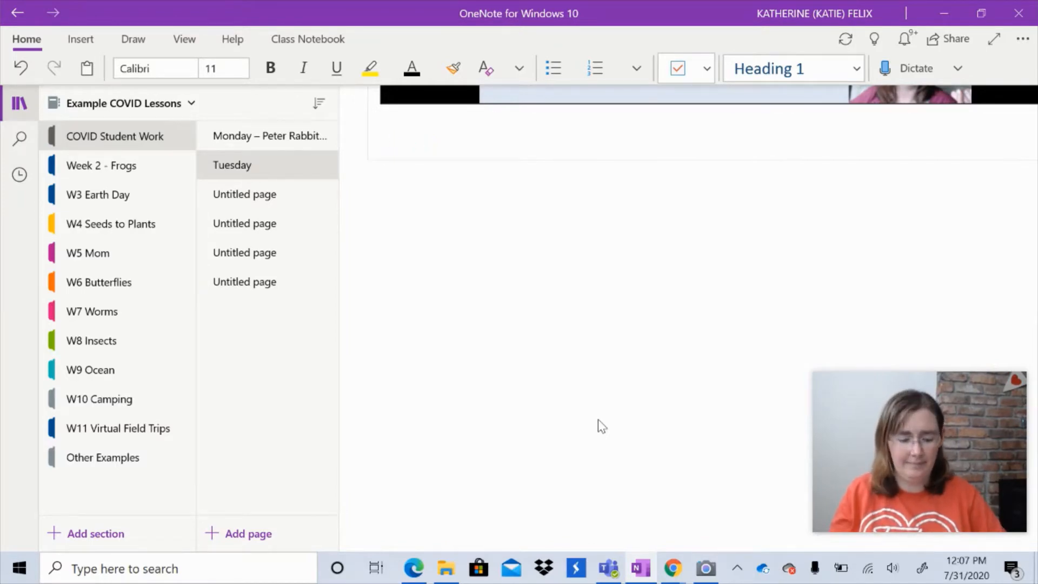
- Paste the copied YouTube link to embed the letter sounds video, and briefly test its playback
key("ctrl+v")
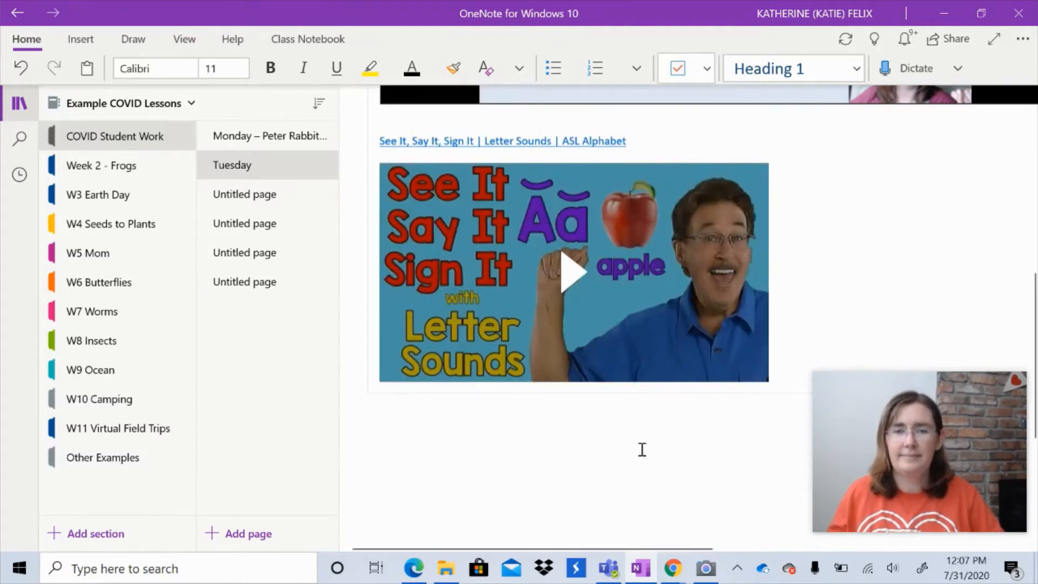
left_click(564, 272)
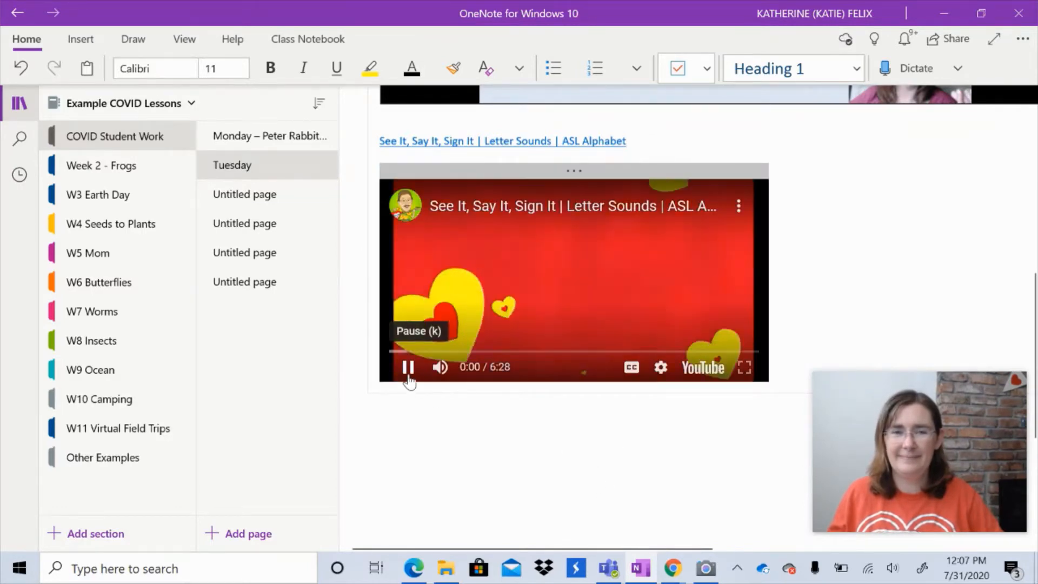
left_click(409, 377)
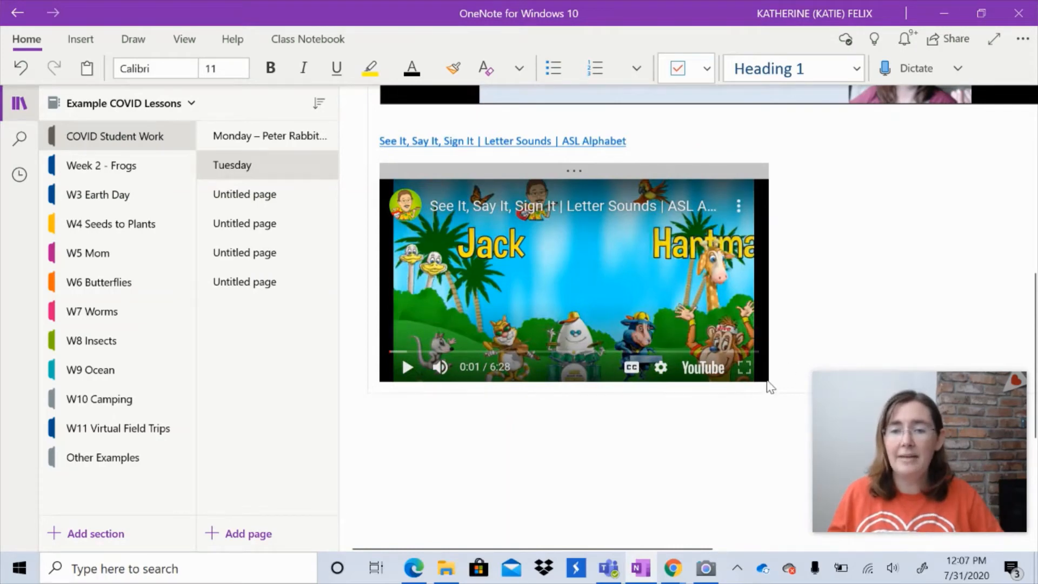
- Enlarge the embedded letter sounds video proportionally to nearly the page width and place the cursor below it
left_click(741, 172)
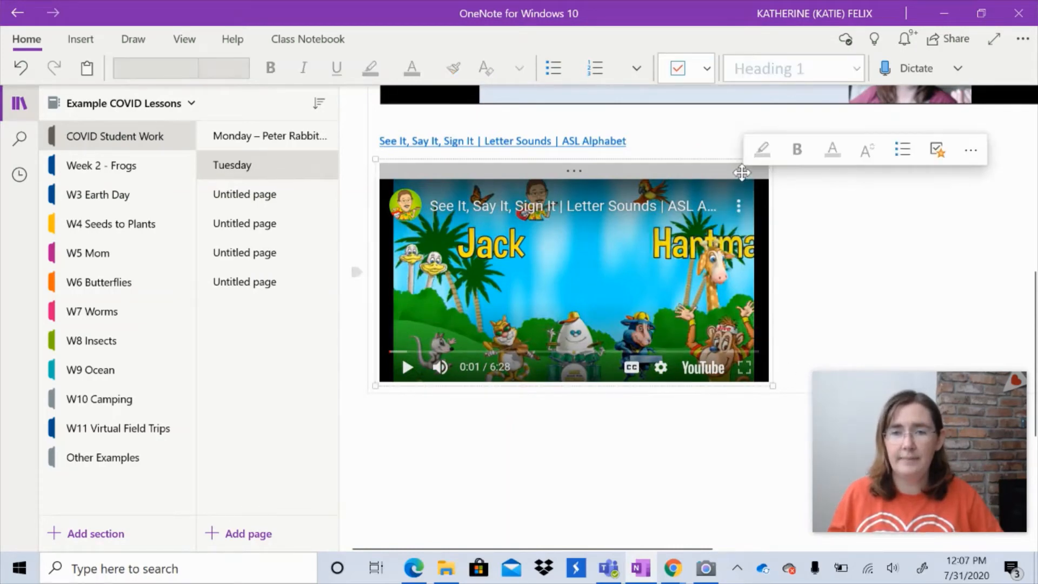
left_click_drag(773, 388, 997, 511)
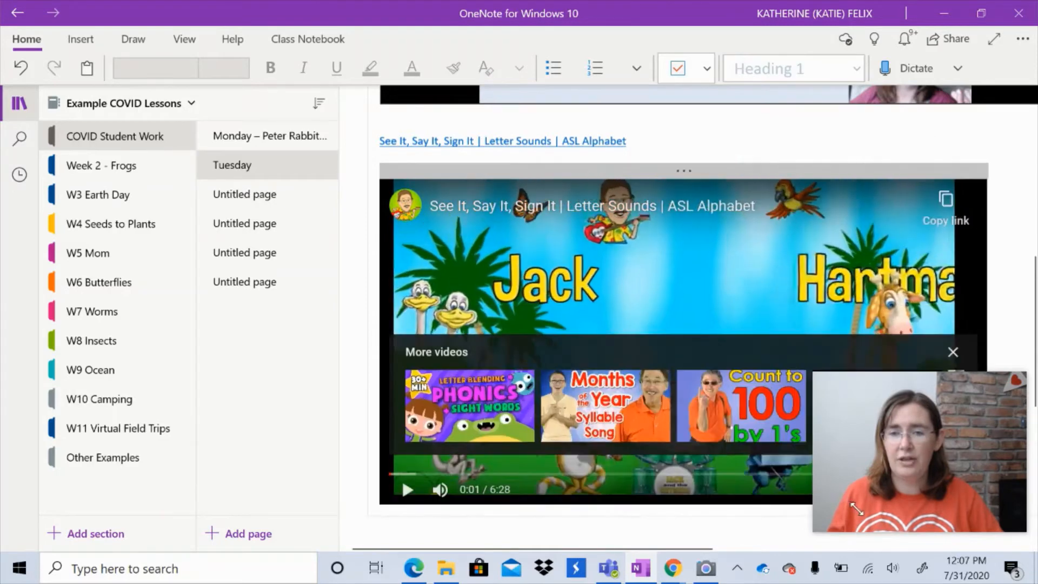
left_click(397, 530)
scroll(397, 531, "down", 1)
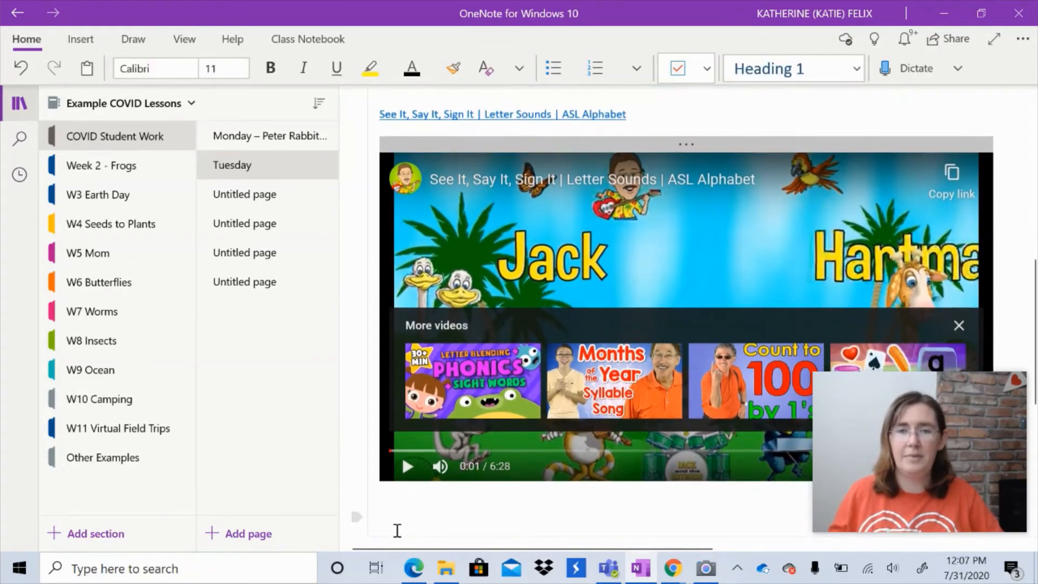
scroll(662, 117, "up", 5)
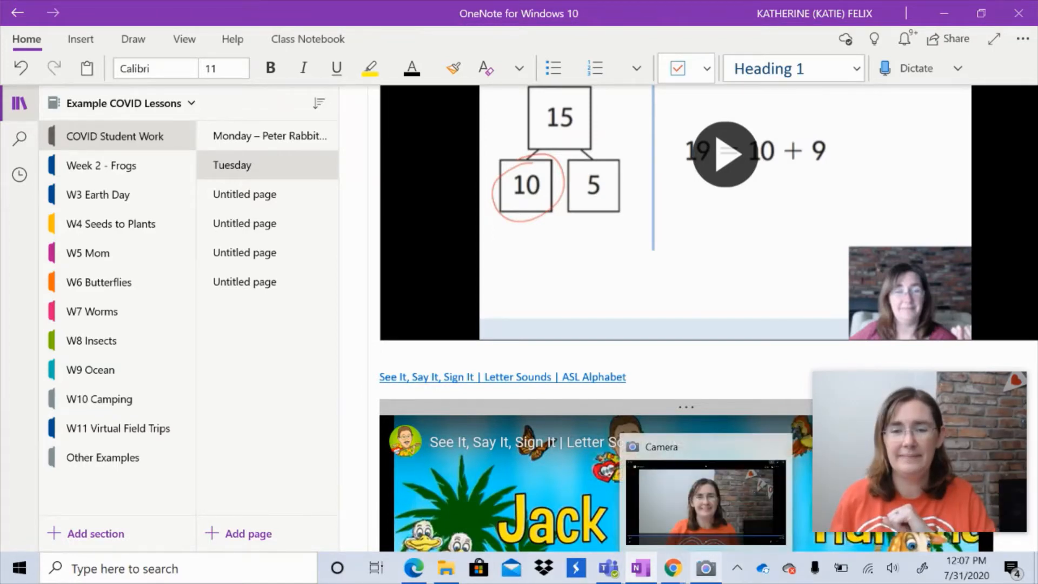
mouse_move(604, 580)
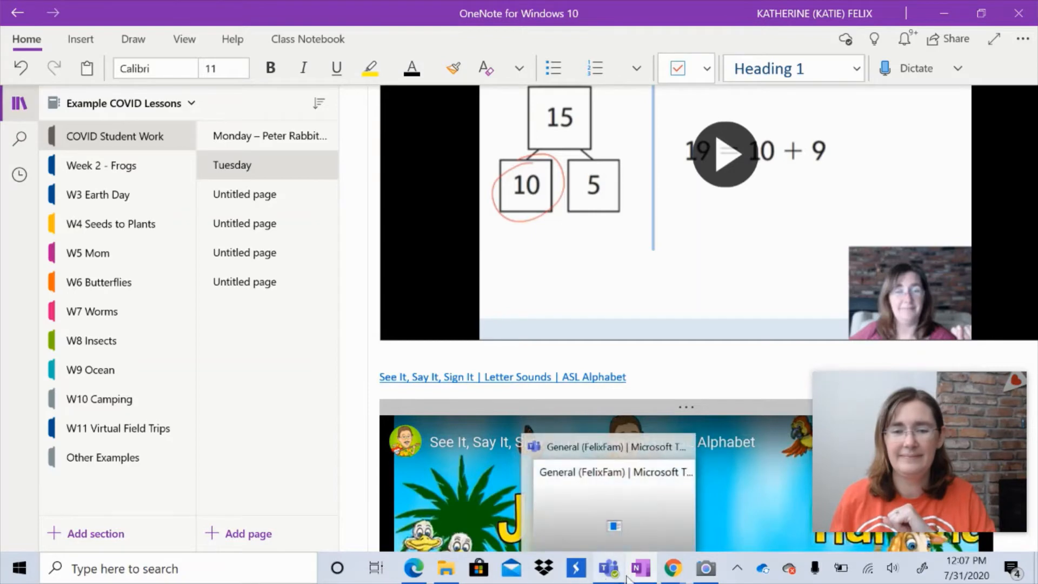
mouse_move(673, 572)
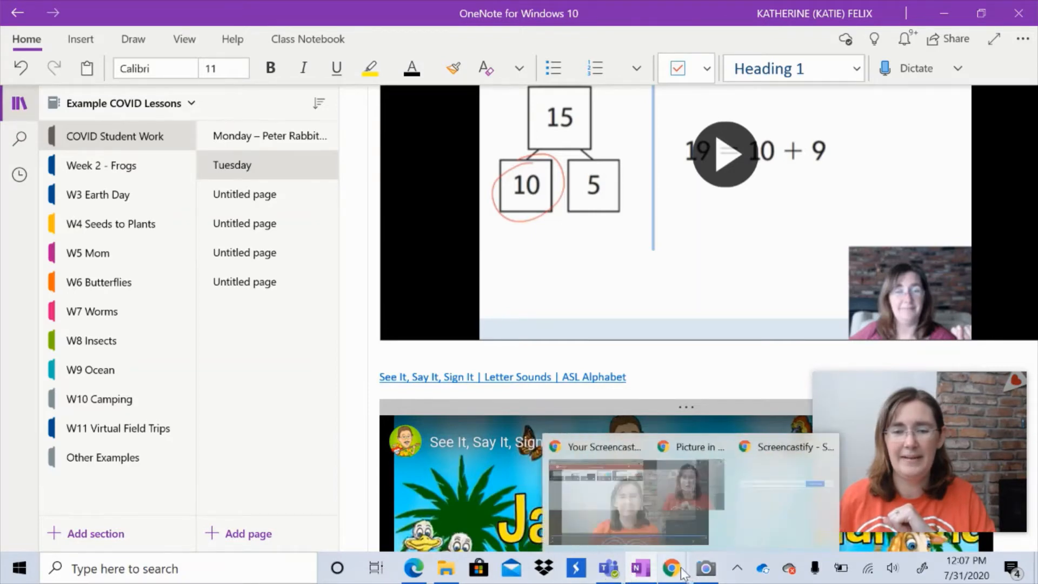
left_click(824, 500)
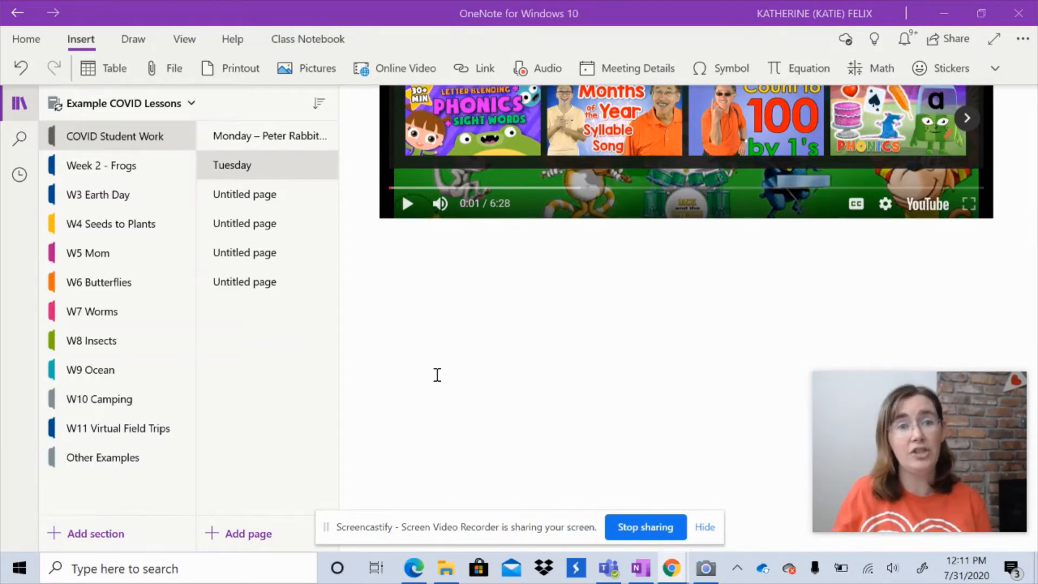
- Begin inserting a file printout and browse the school OneDrive to 2019-20, COVID Lessons, Week of June 8th camping, Math
left_click(28, 42)
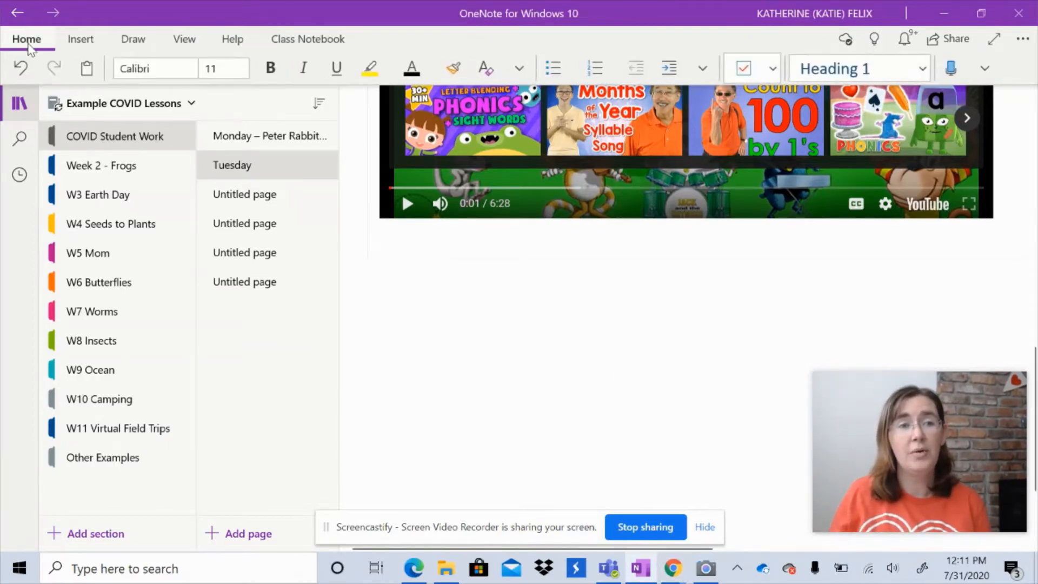
left_click(81, 43)
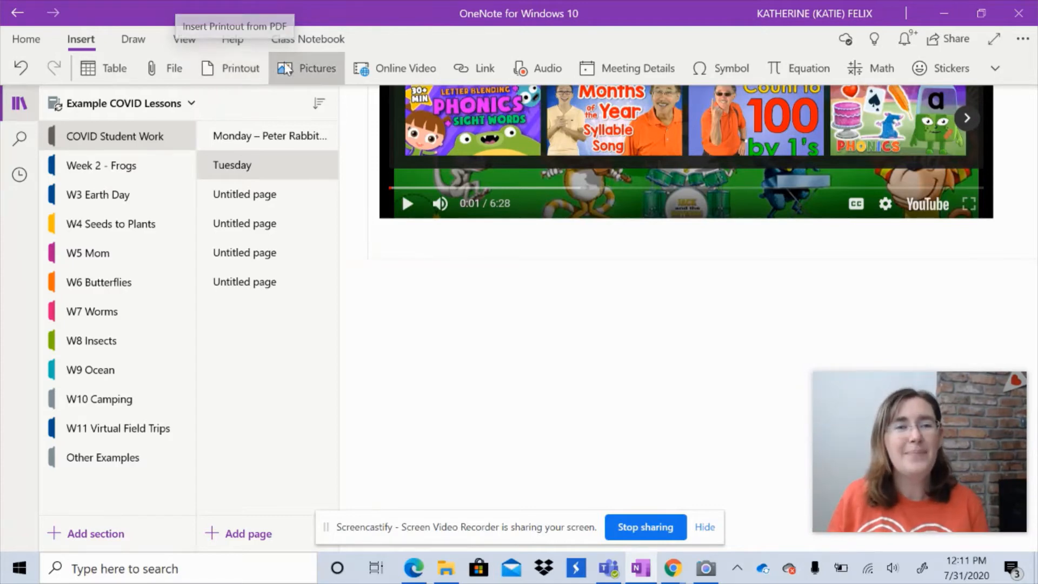
left_click(220, 69)
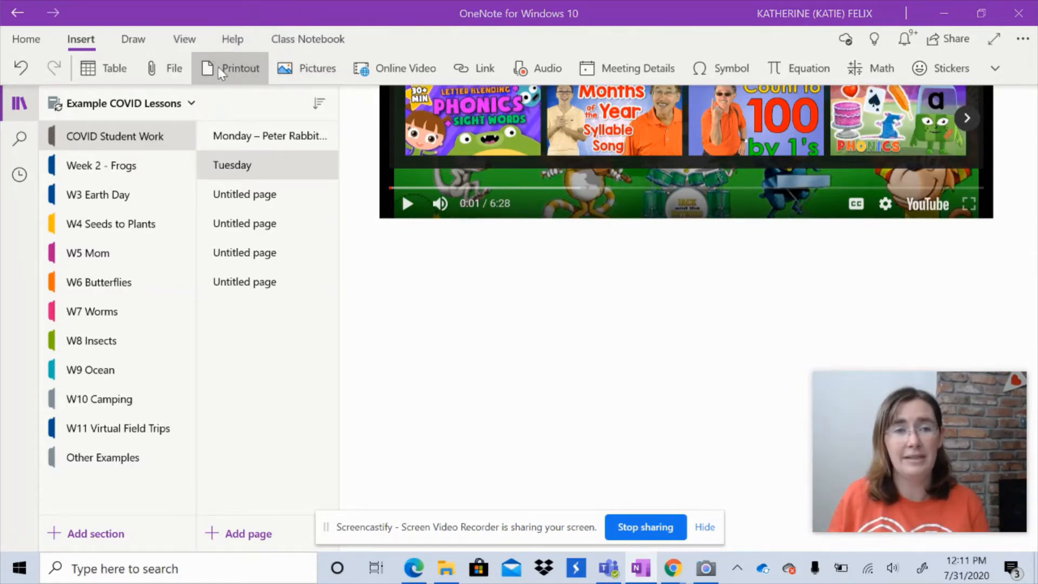
scroll(108, 238, "down", 3)
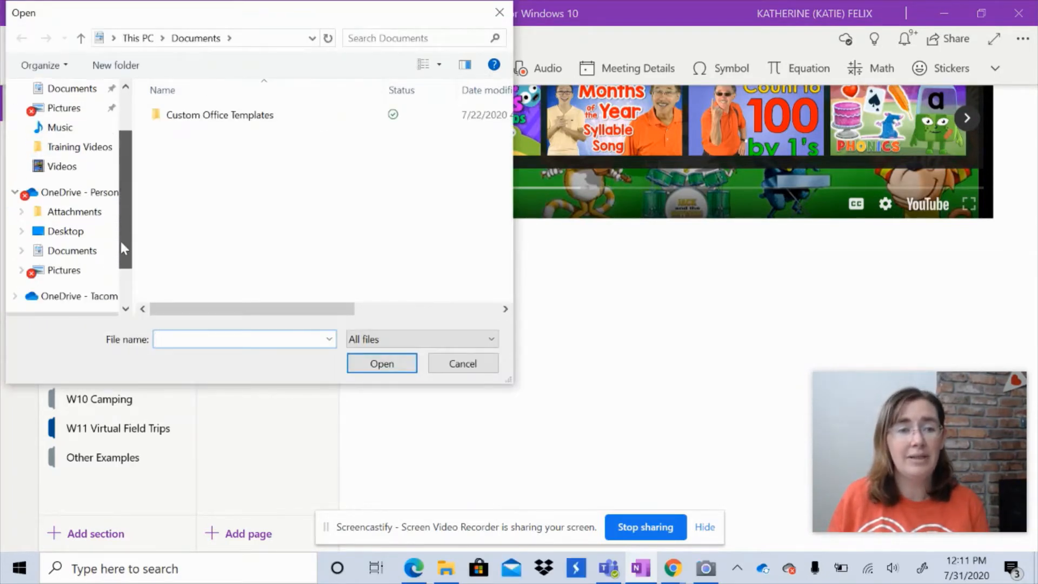
left_click(91, 238)
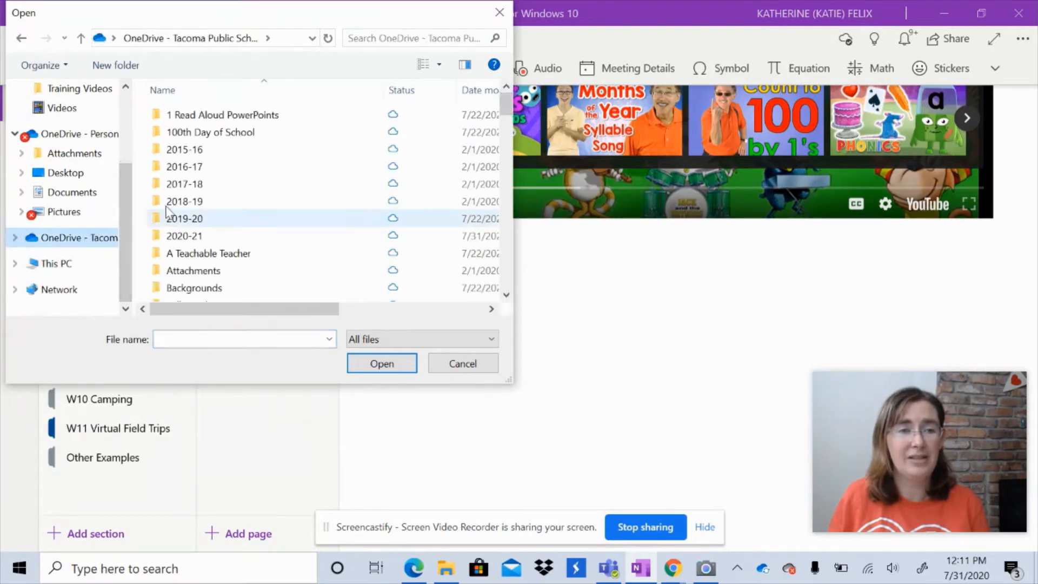
double_click(198, 218)
double_click(223, 168)
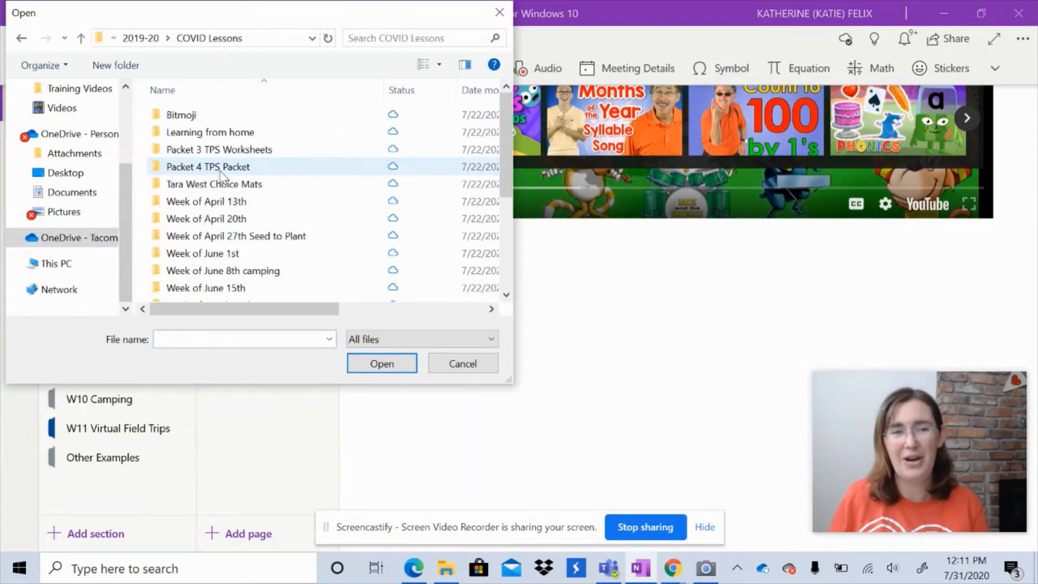
double_click(230, 271)
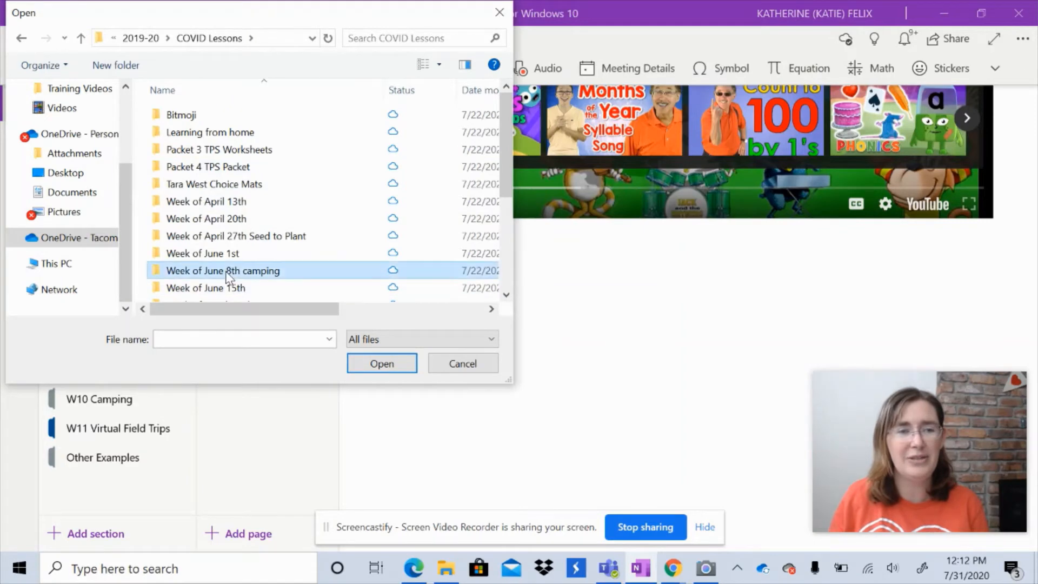
double_click(203, 134)
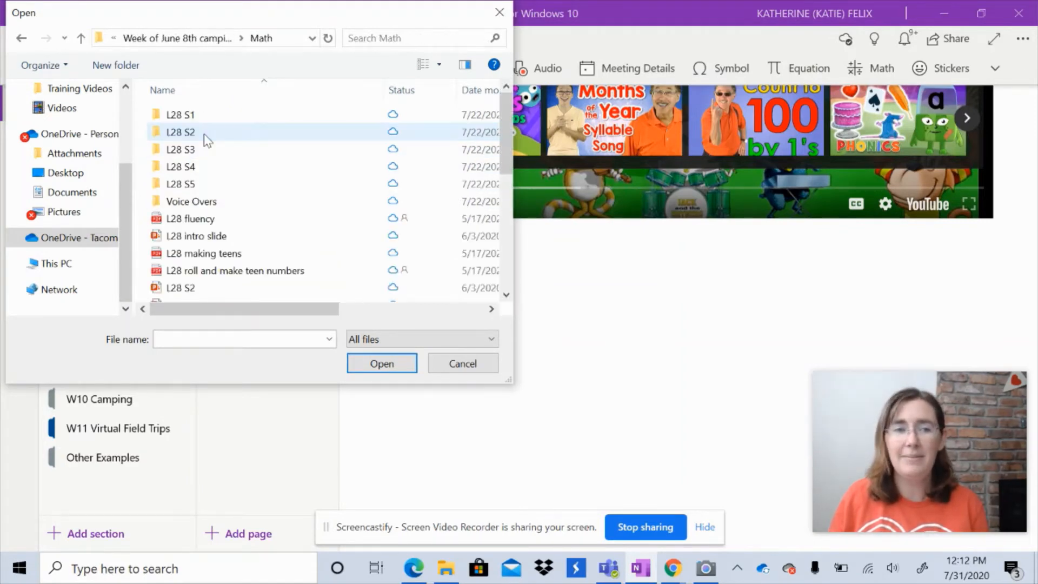
- Insert the PDF "U05_L28_S02 work" as a printout below the video on the Tuesday page
scroll(216, 208, "down", 4)
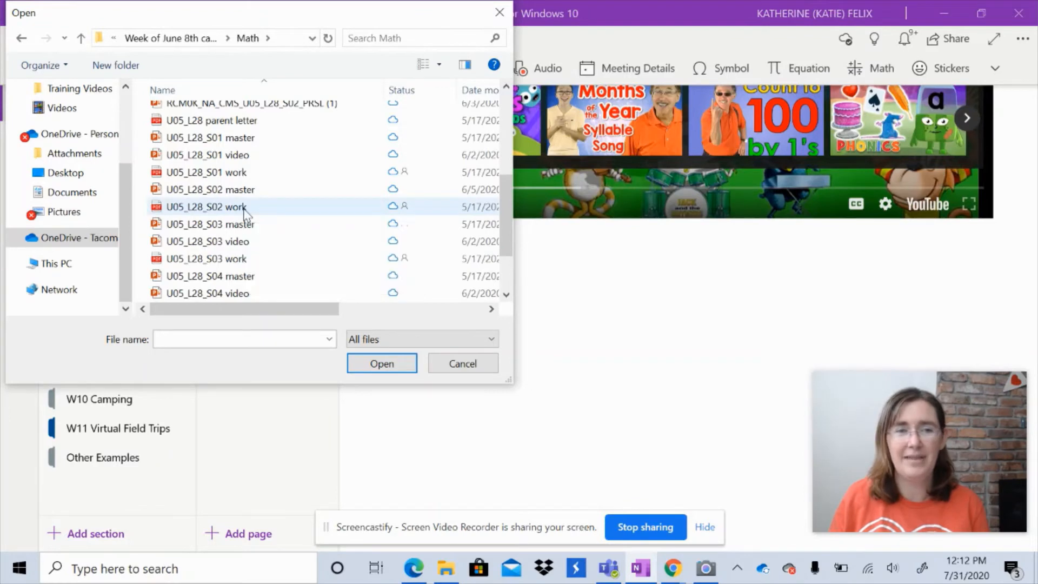
left_click(244, 210)
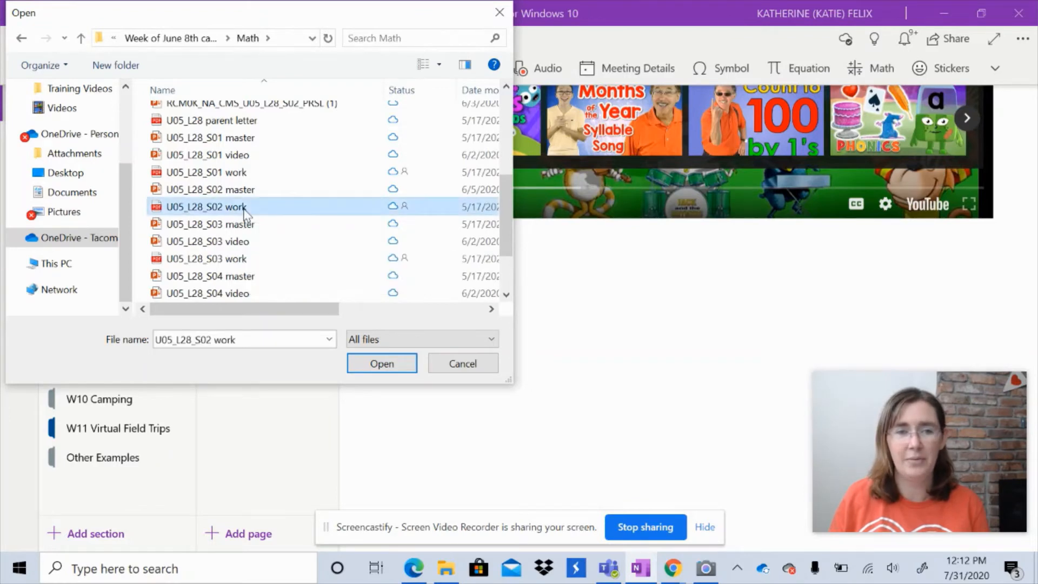
left_click(383, 364)
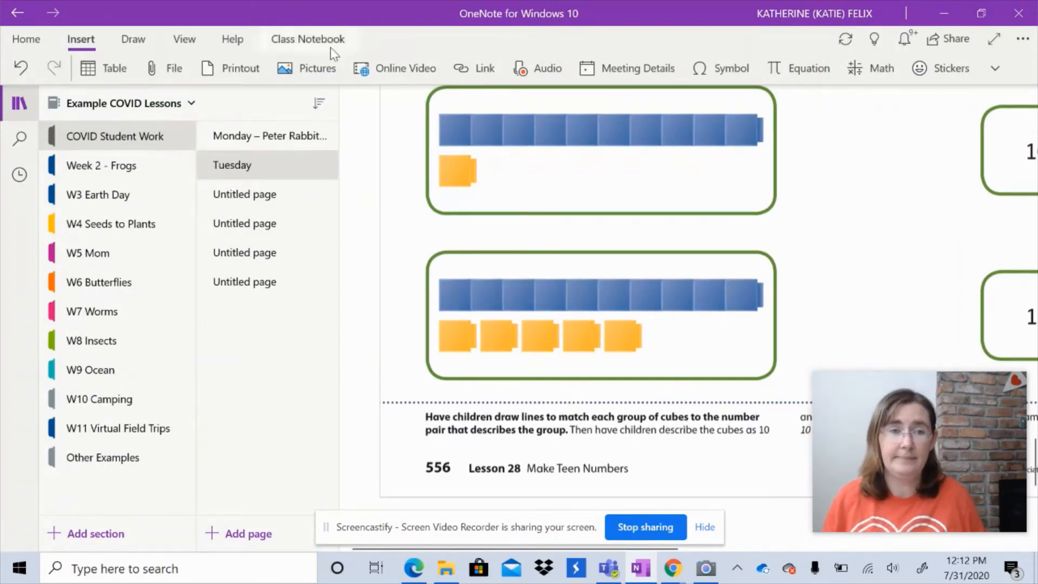
- Look through the inserted Lesson 28 worksheet pages, from the PDF attachment to the last printout page
left_click(362, 258)
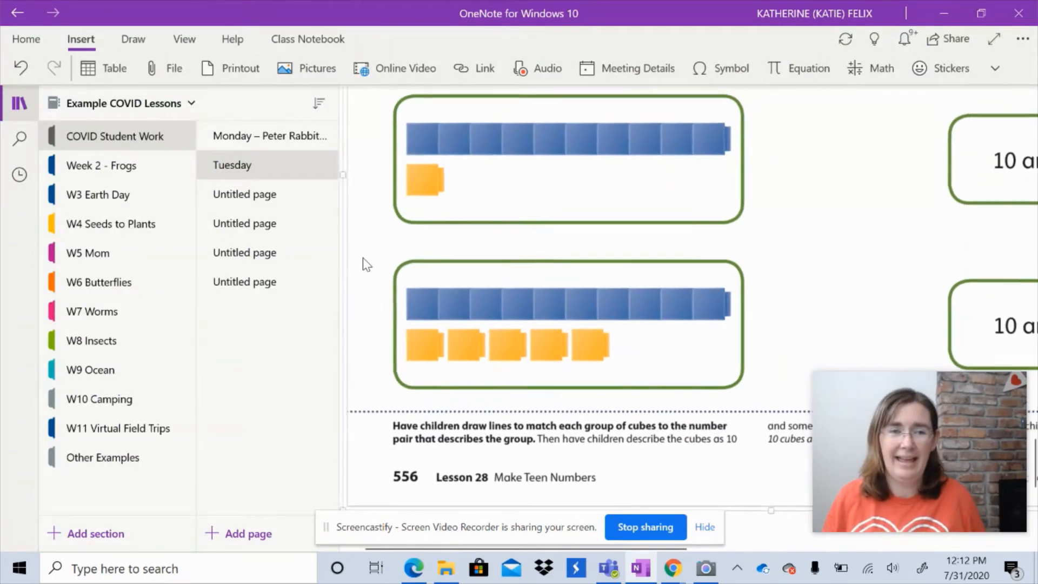
scroll(416, 299, "down", 5)
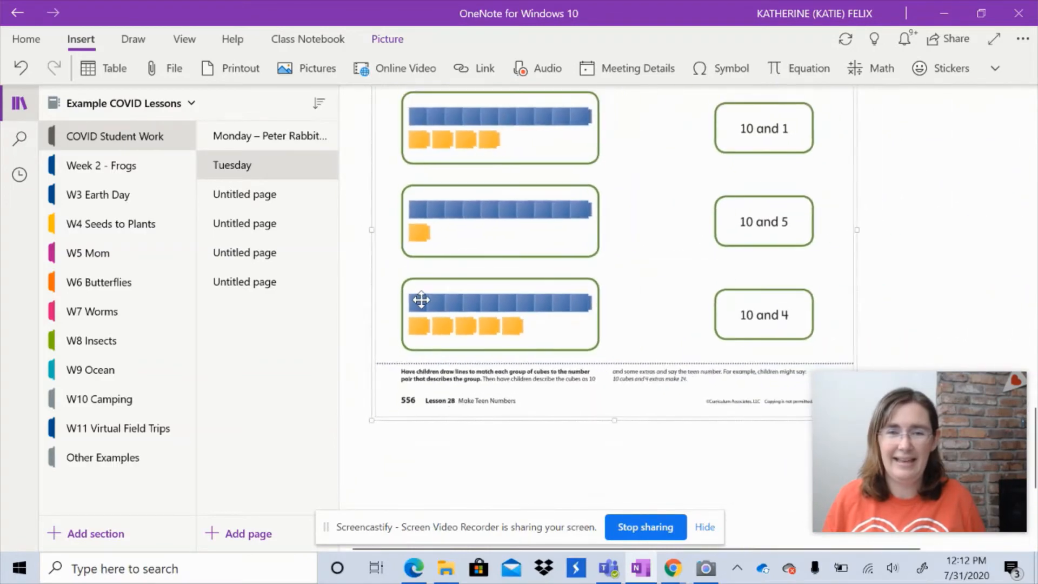
scroll(534, 417, "up", 15)
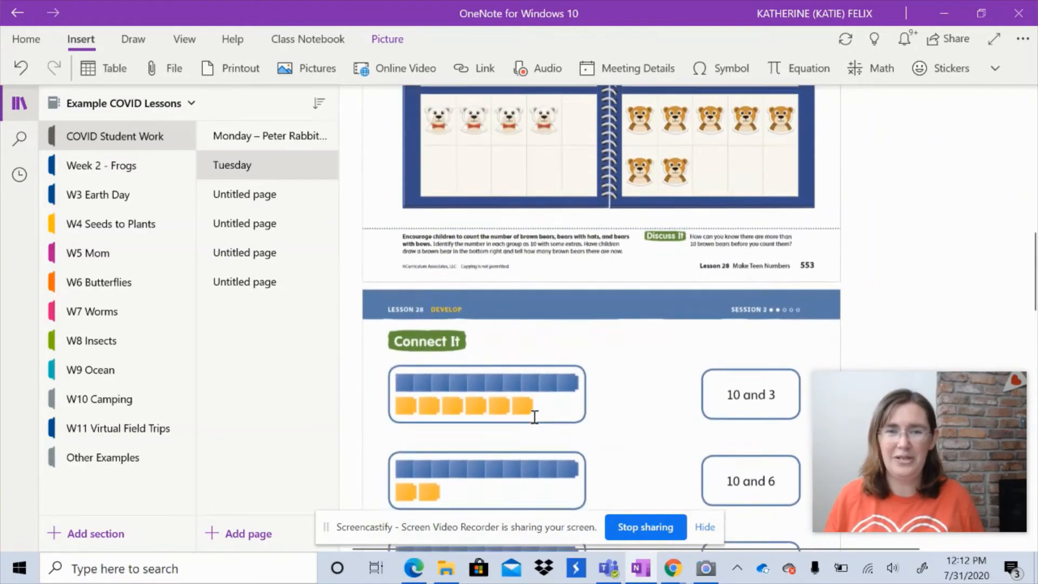
scroll(534, 417, "up", 8)
scroll(534, 417, "down", 2)
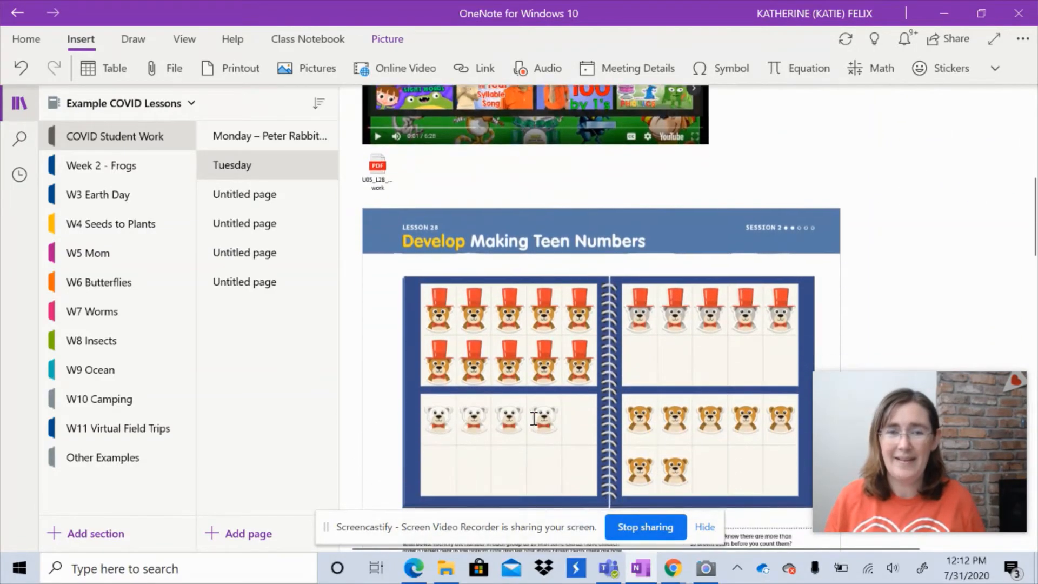
scroll(534, 417, "down", 2)
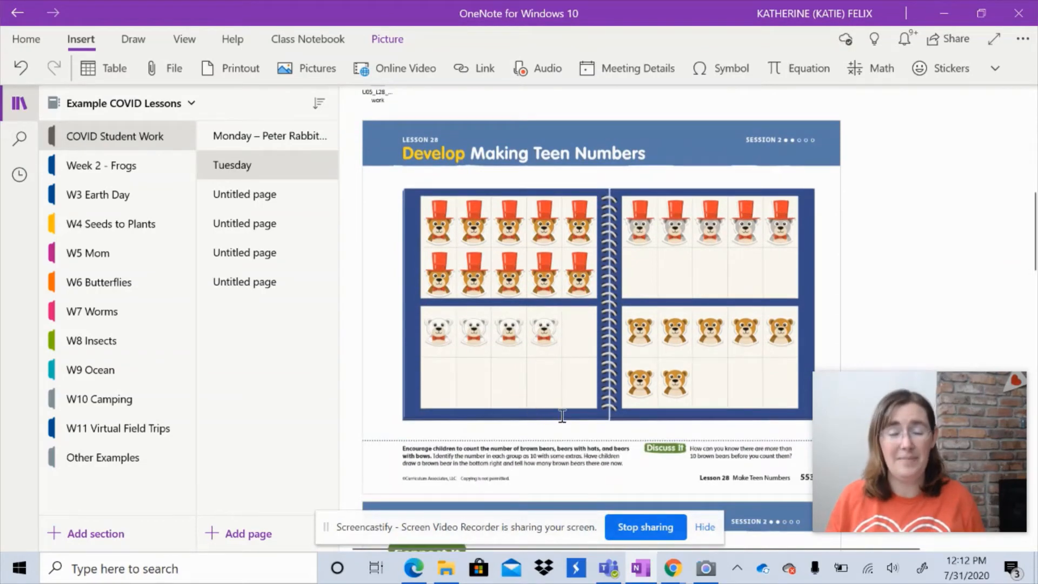
scroll(563, 415, "down", 12)
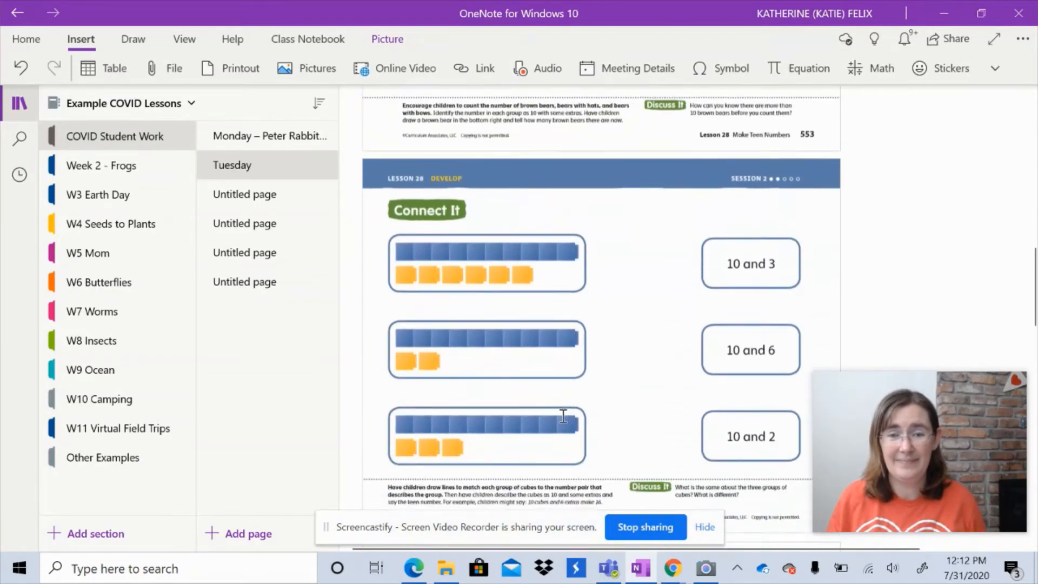
scroll(563, 415, "down", 14)
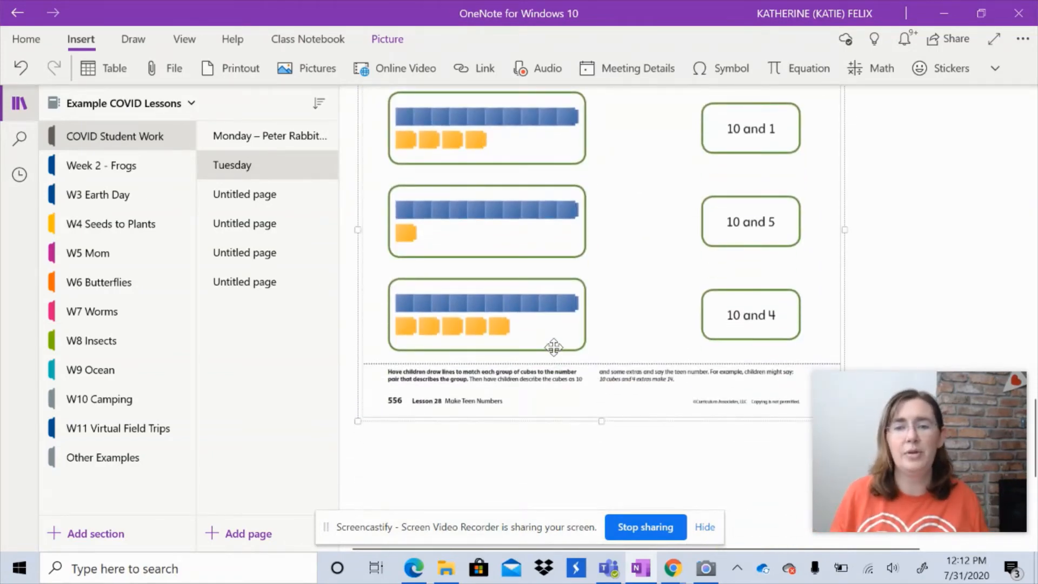
scroll(563, 319, "up", 1)
scroll(563, 319, "up", 18)
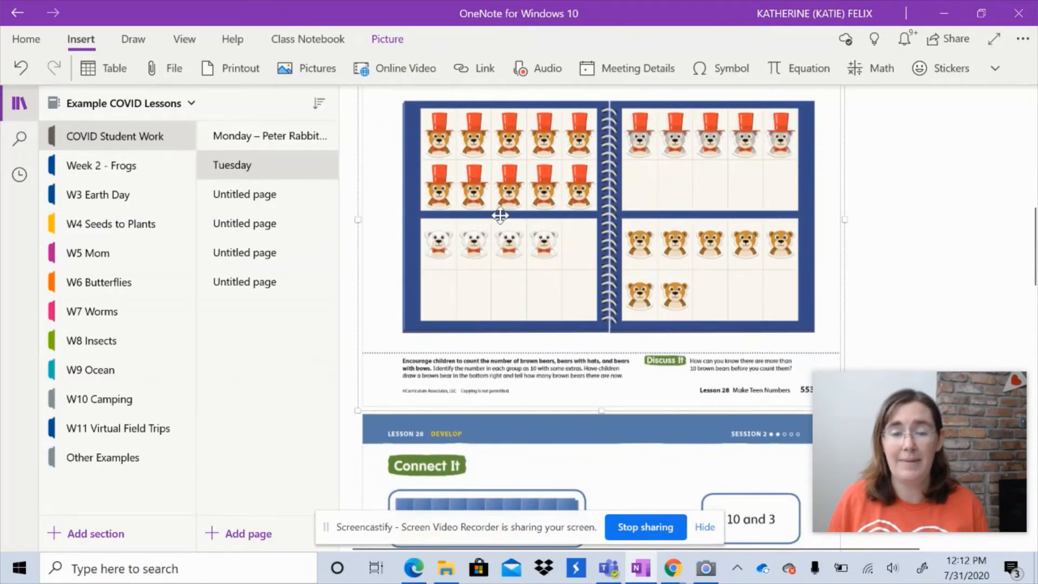
- Set the first two worksheet printout pages, 553 and 554, as background pictures on the Tuesday page
right_click(499, 216)
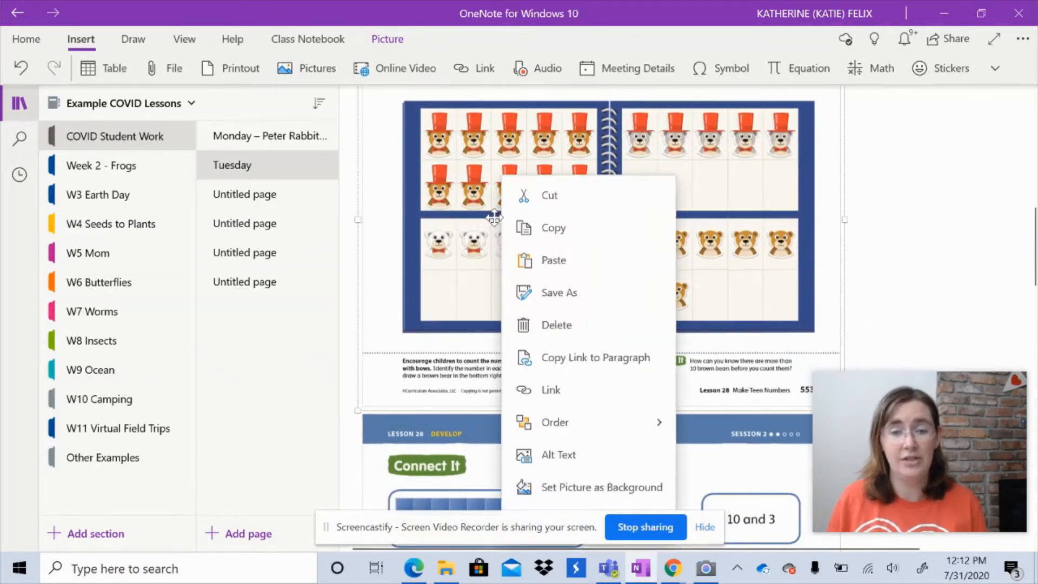
left_click(558, 482)
scroll(558, 481, "down", 5)
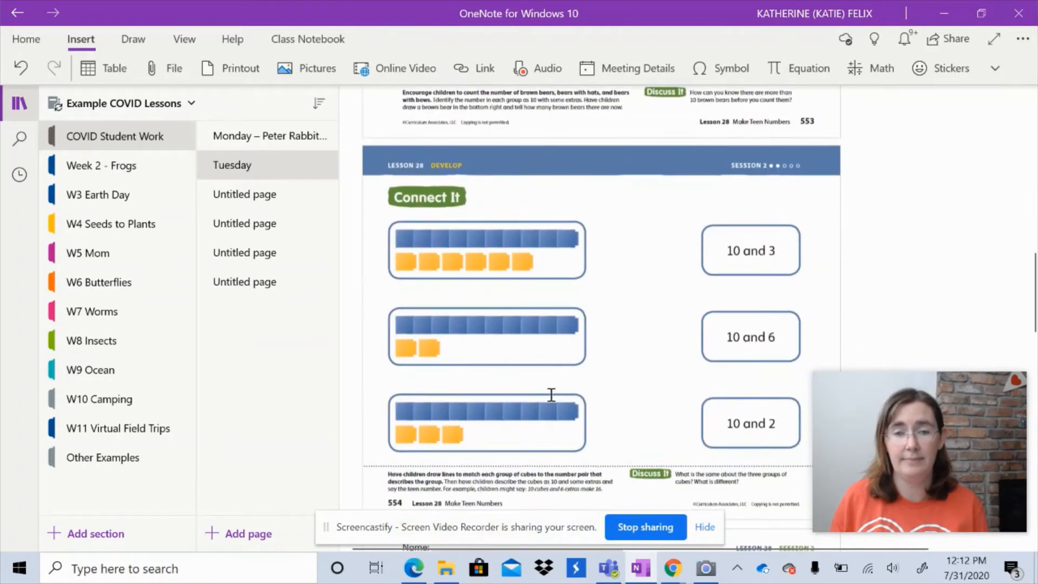
right_click(544, 373)
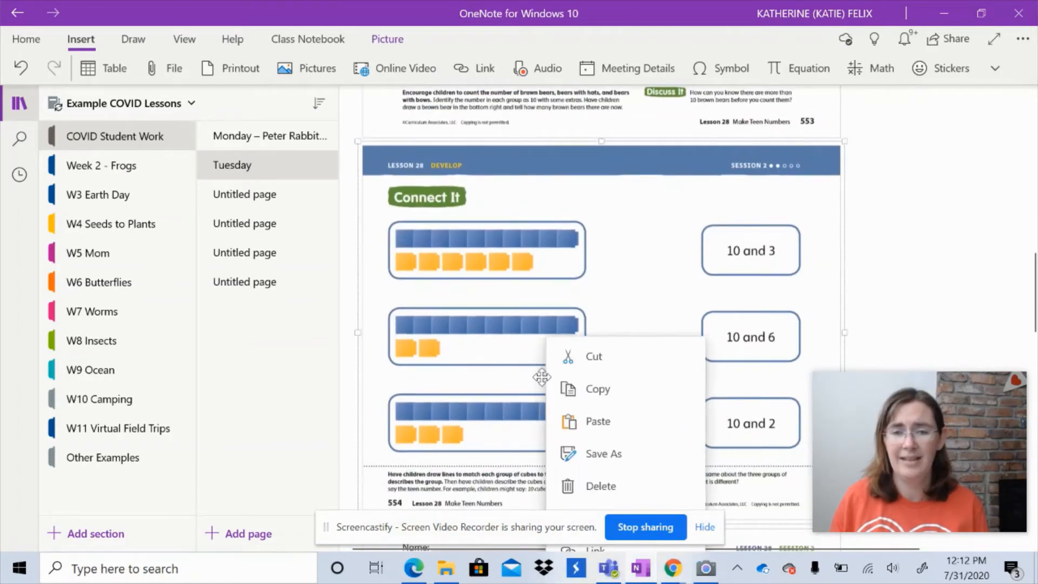
left_click(738, 419)
scroll(590, 339, "down", 1)
scroll(589, 339, "down", 3)
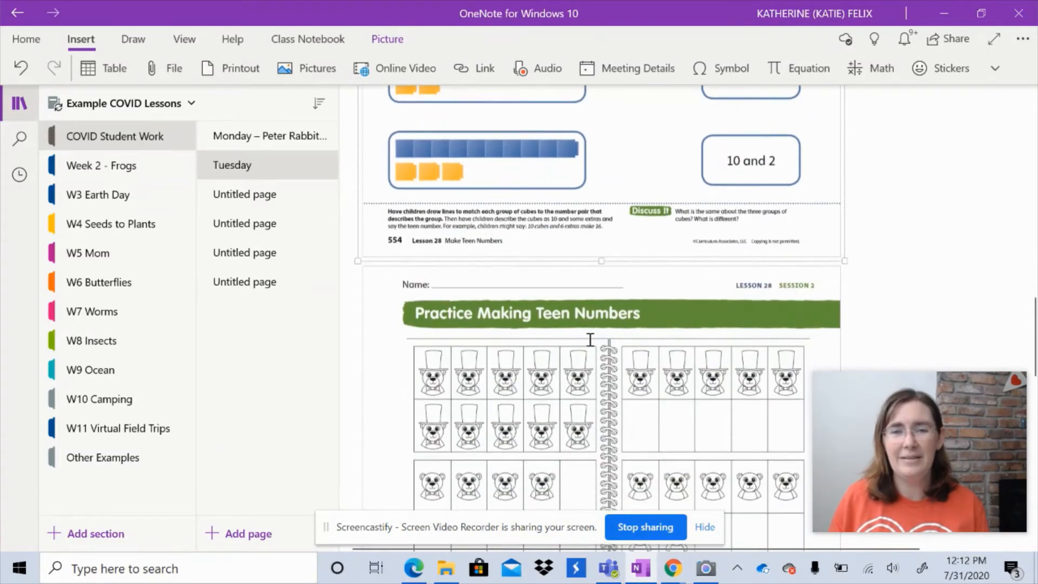
right_click(562, 178)
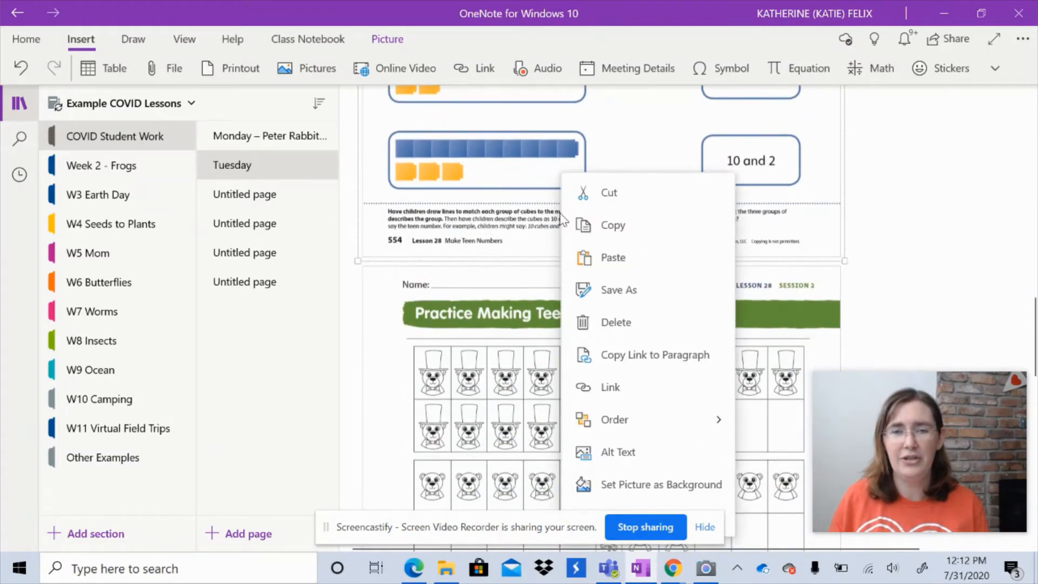
left_click(657, 482)
- Set the "Practice Making Teen Numbers" printout page as a background picture
scroll(581, 306, "down", 5)
right_click(581, 307)
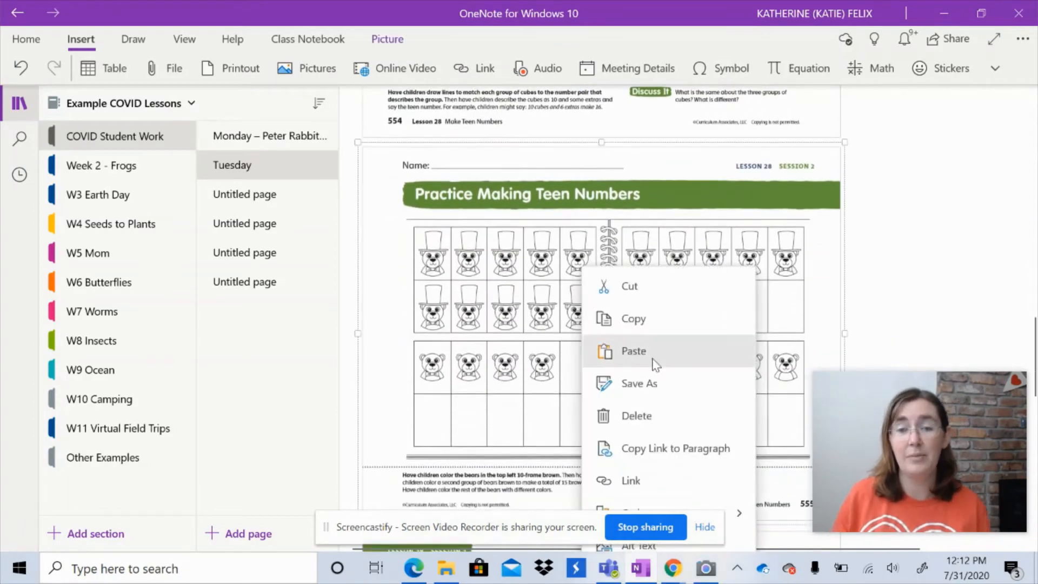
left_click(767, 329)
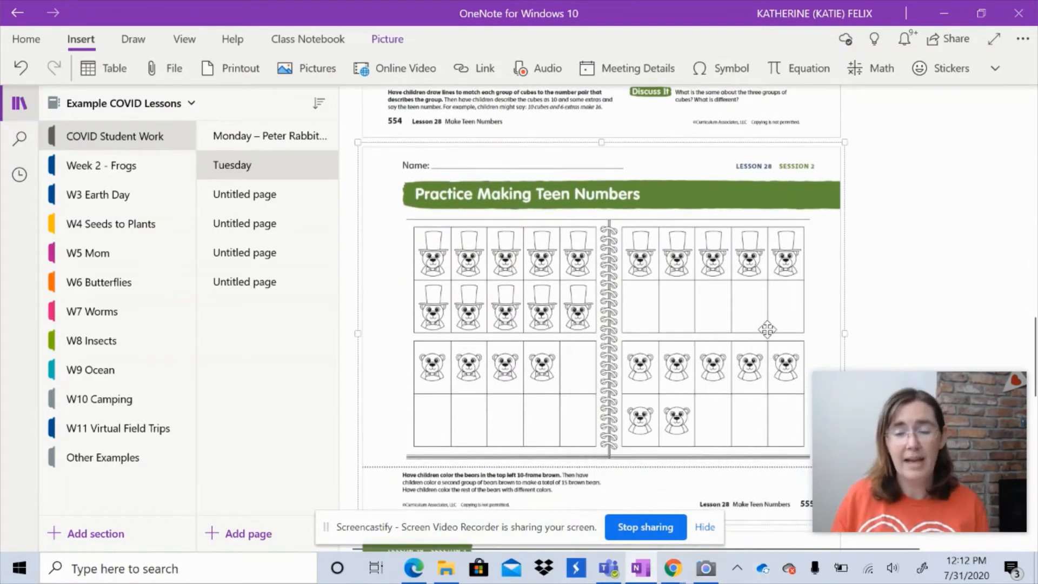
scroll(757, 320, "down", 4)
right_click(598, 127)
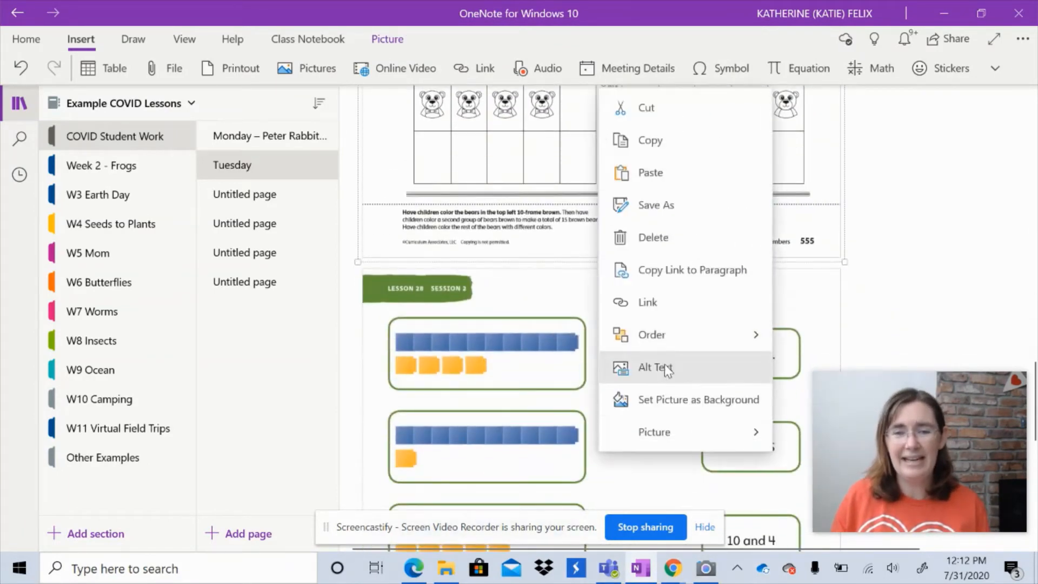
left_click(673, 398)
- Set the last worksheet printout page, 556, as a background picture
scroll(586, 324, "down", 4)
right_click(585, 330)
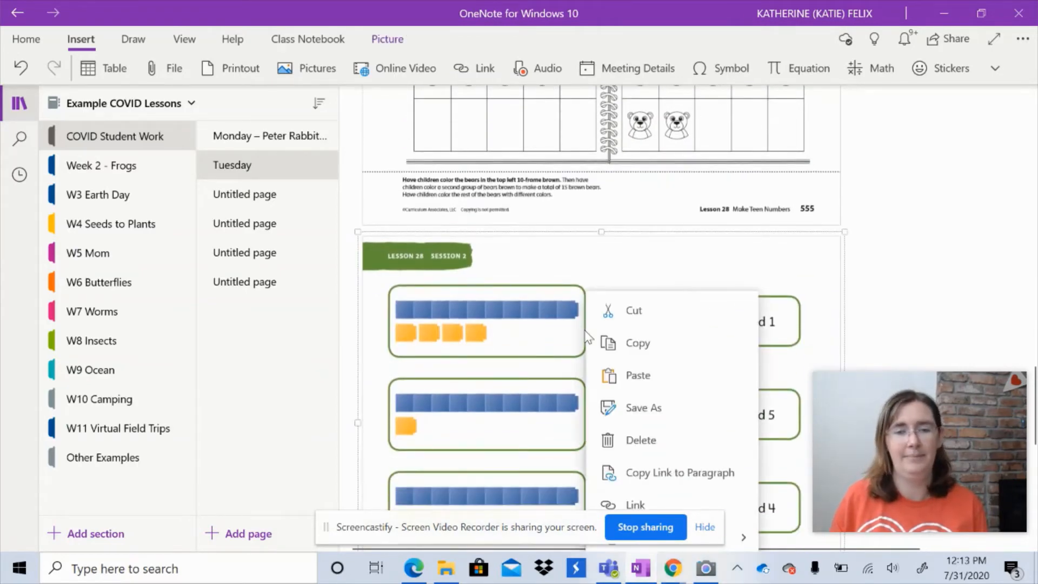
left_click(536, 278)
scroll(537, 278, "down", 3)
scroll(537, 278, "down", 3)
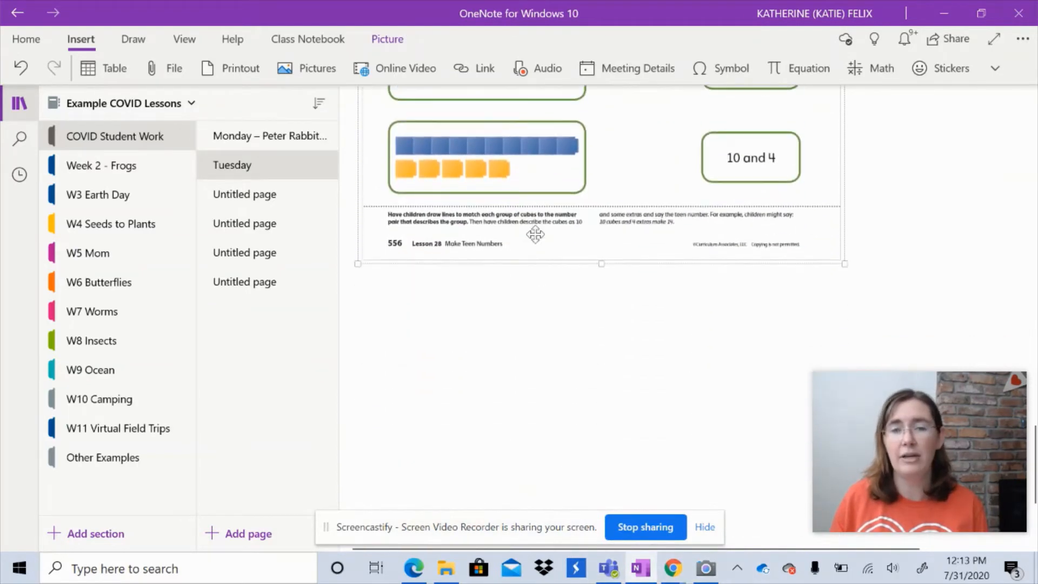
right_click(526, 214)
left_click(634, 486)
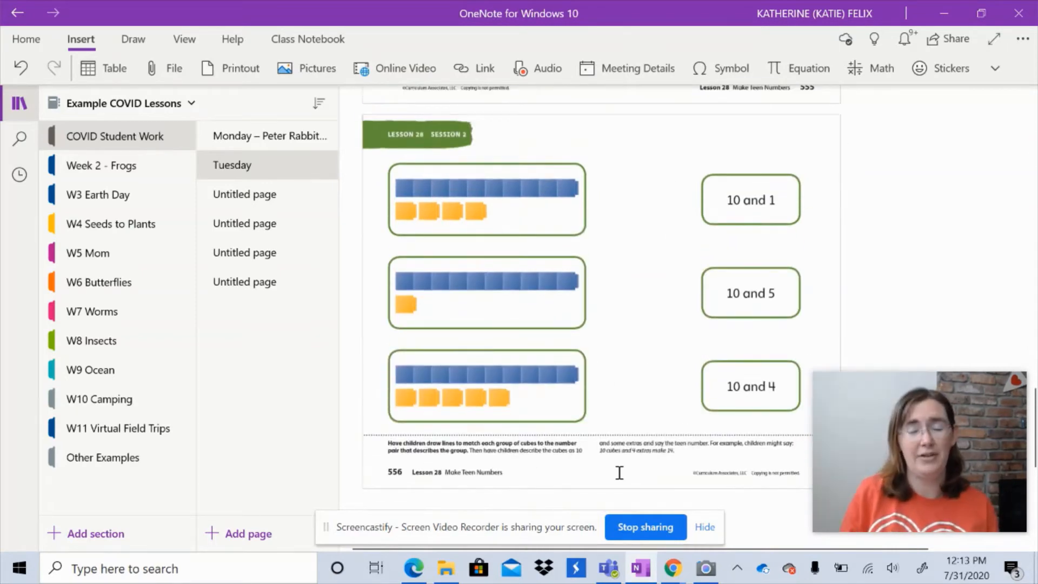
- Add the text "look" on top of the first worksheet page, in the margin beside the hatted brown bears
scroll(624, 433, "up", 20)
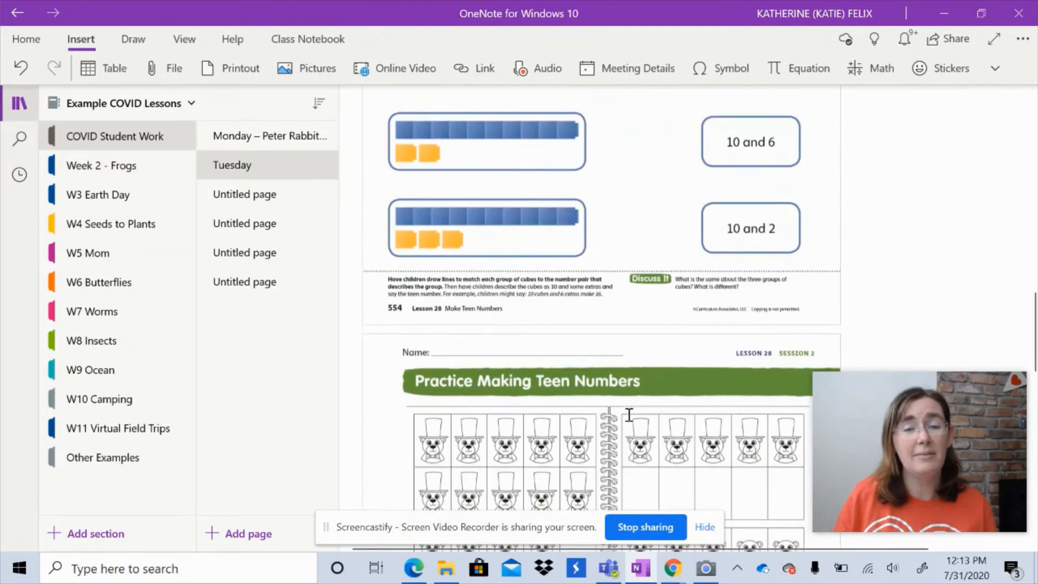
scroll(600, 417, "up", 2)
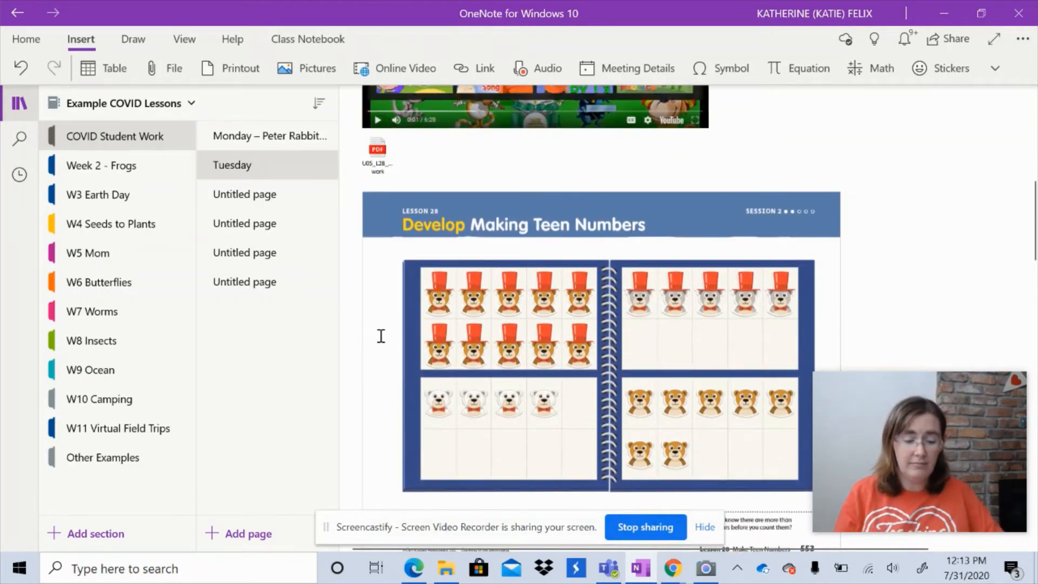
left_click(381, 336)
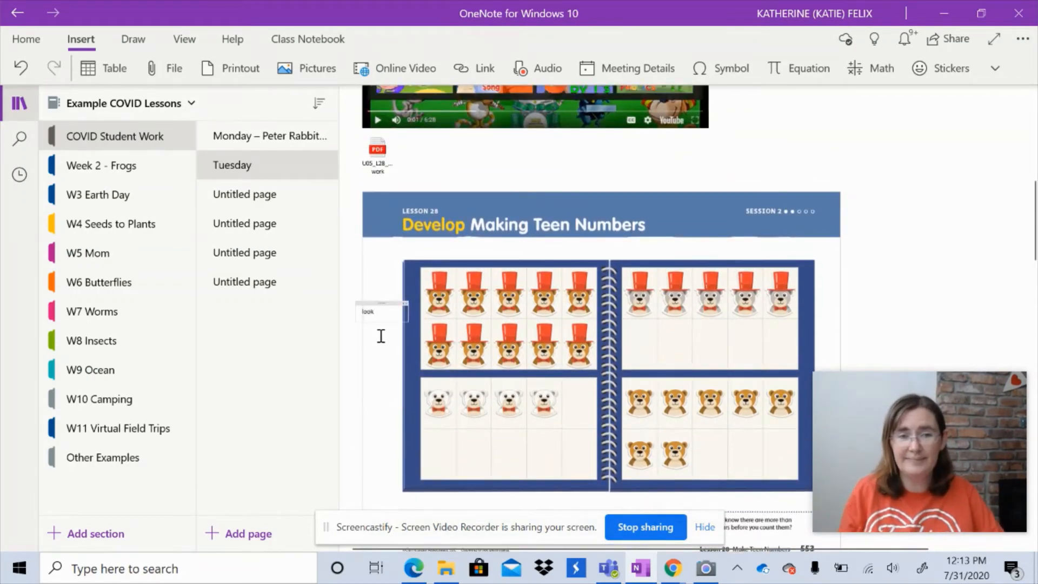
- With the rainbow pen, circle the ten hatted brown bears and handwrite "10+ 4" beside the first worksheet page, then return to text selection
left_click(123, 42)
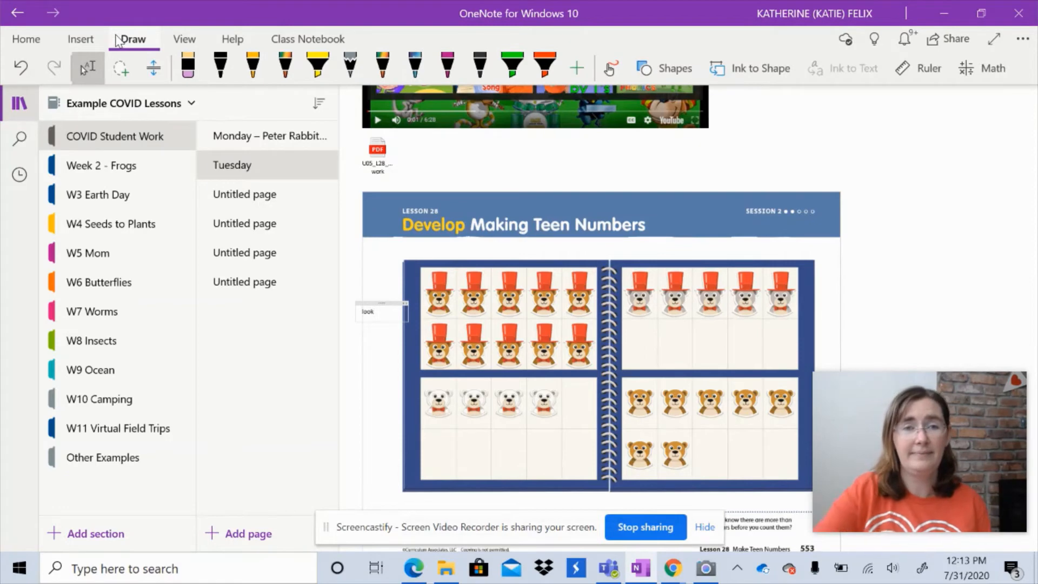
left_click(382, 65)
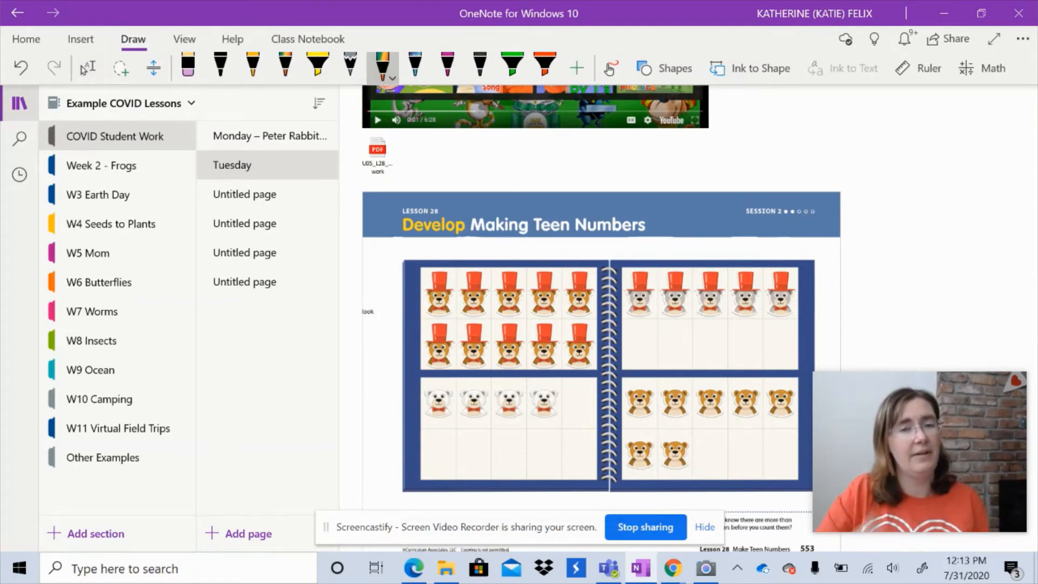
left_click(611, 69)
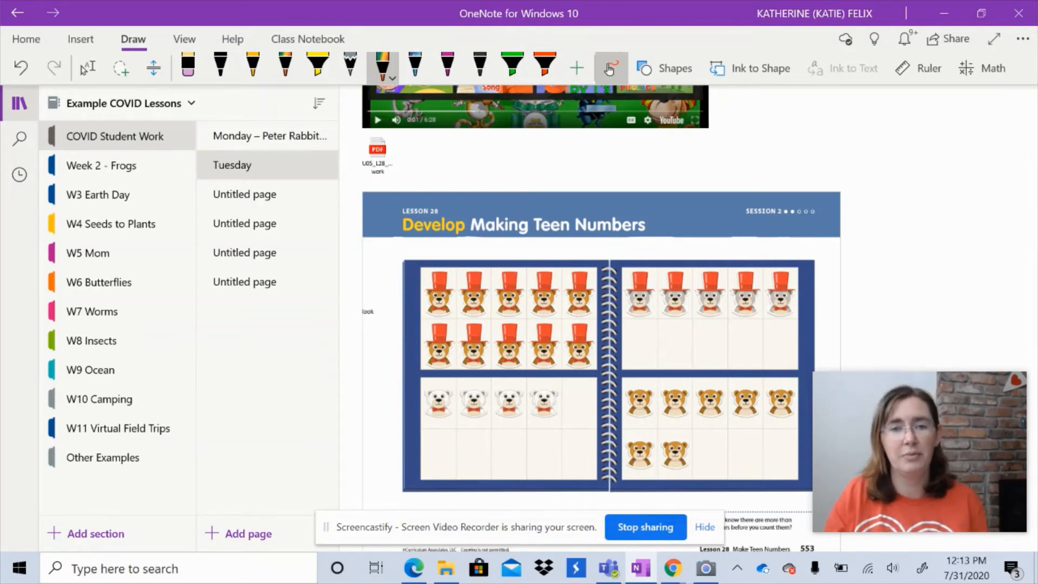
mouse_move(591, 254)
left_mouse_down()
mouse_move(500, 252)
mouse_move(590, 390)
mouse_move(489, 246)
left_mouse_up()
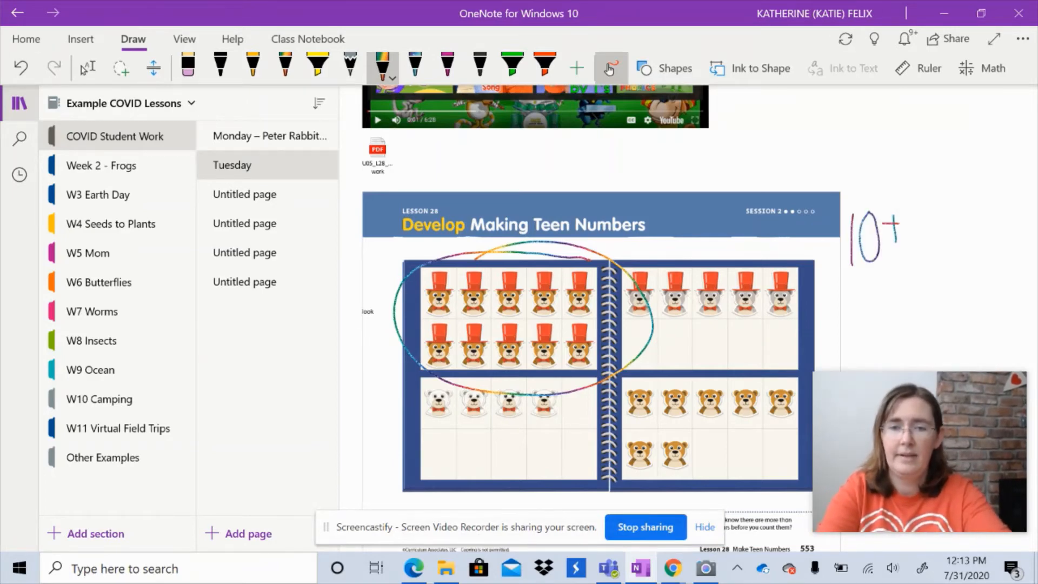
left_click_drag(937, 207, 935, 254)
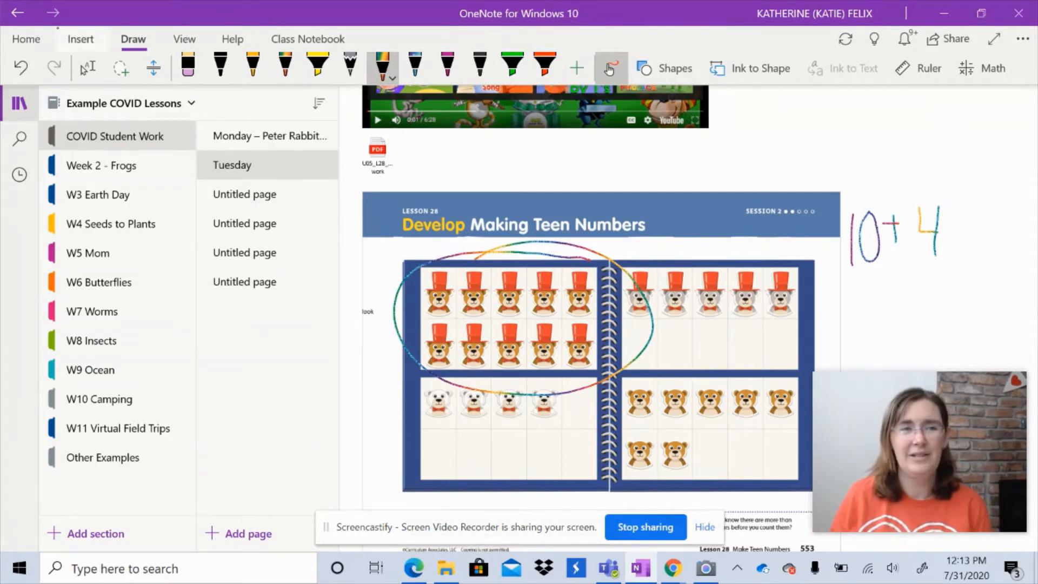
left_click(610, 68)
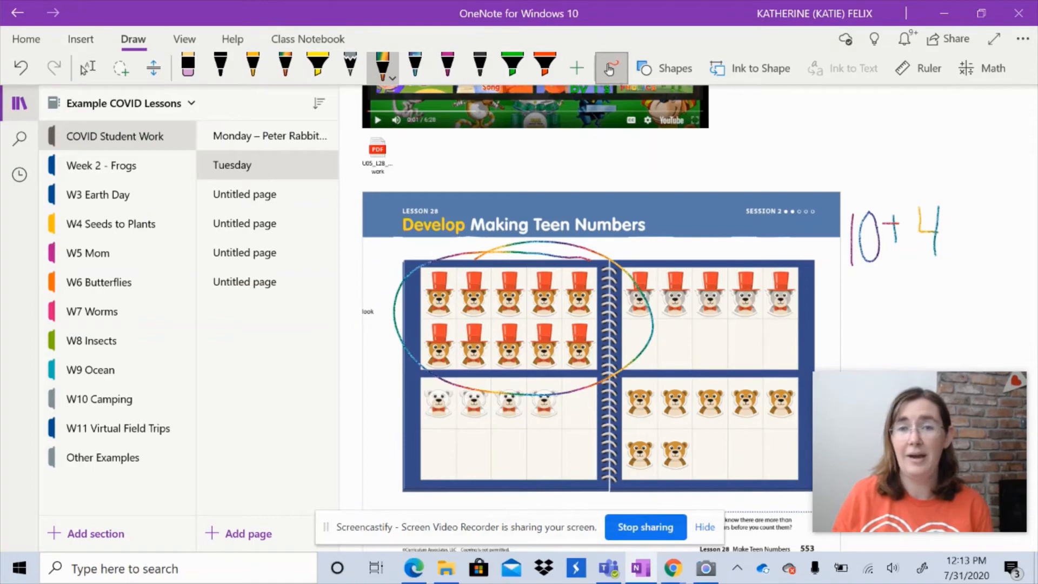
left_click(88, 68)
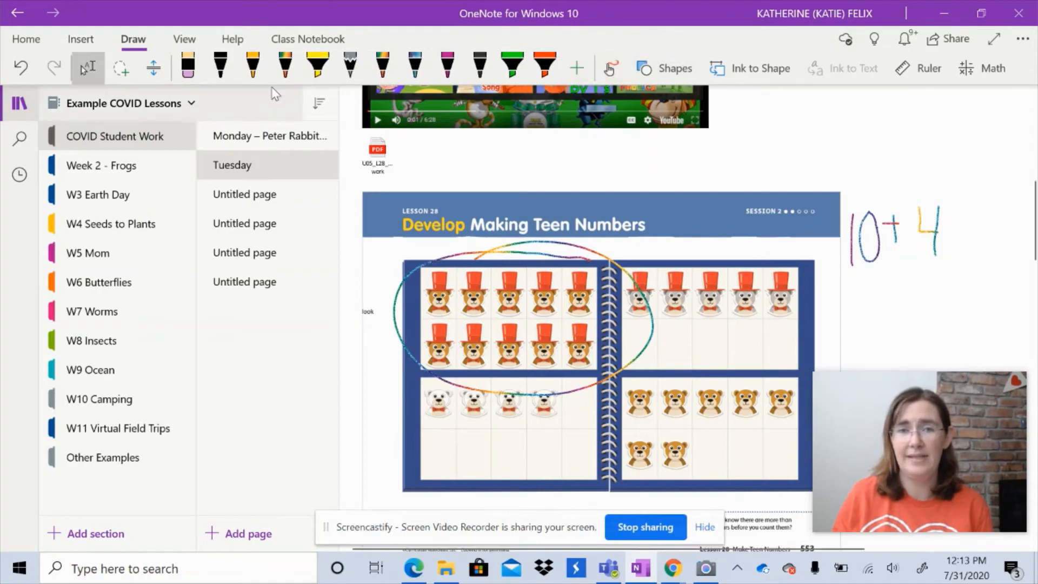
- Begin inserting an audio recording on the Tuesday page and allow microphone access
scroll(600, 325, "down", 5)
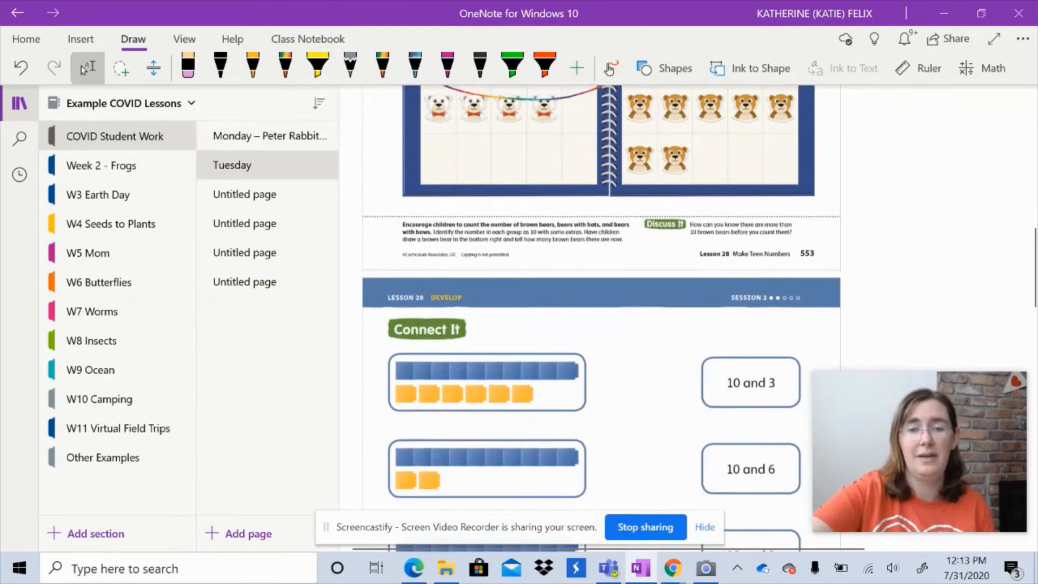
scroll(600, 319, "up", 5)
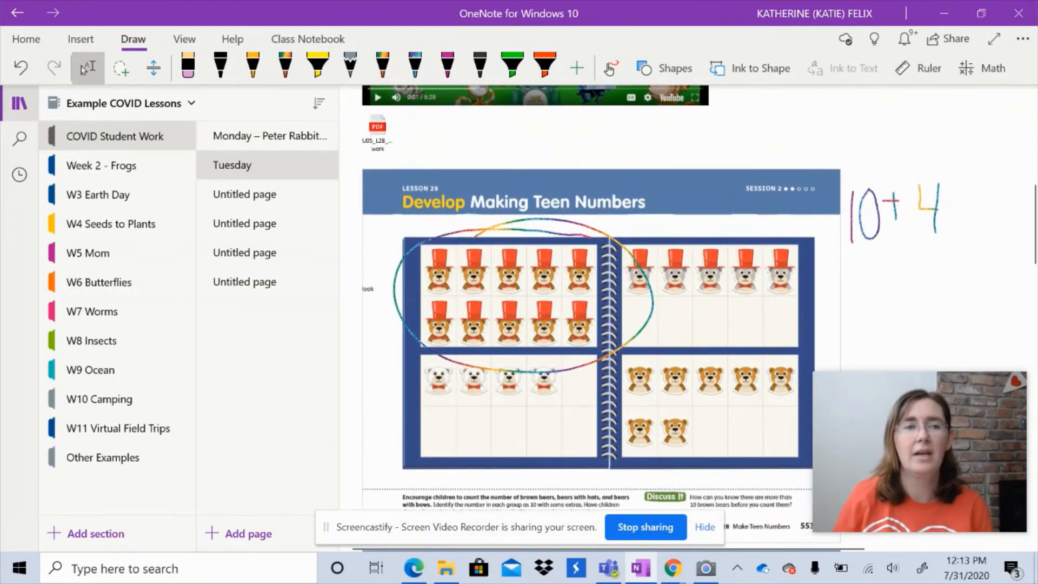
left_click(80, 39)
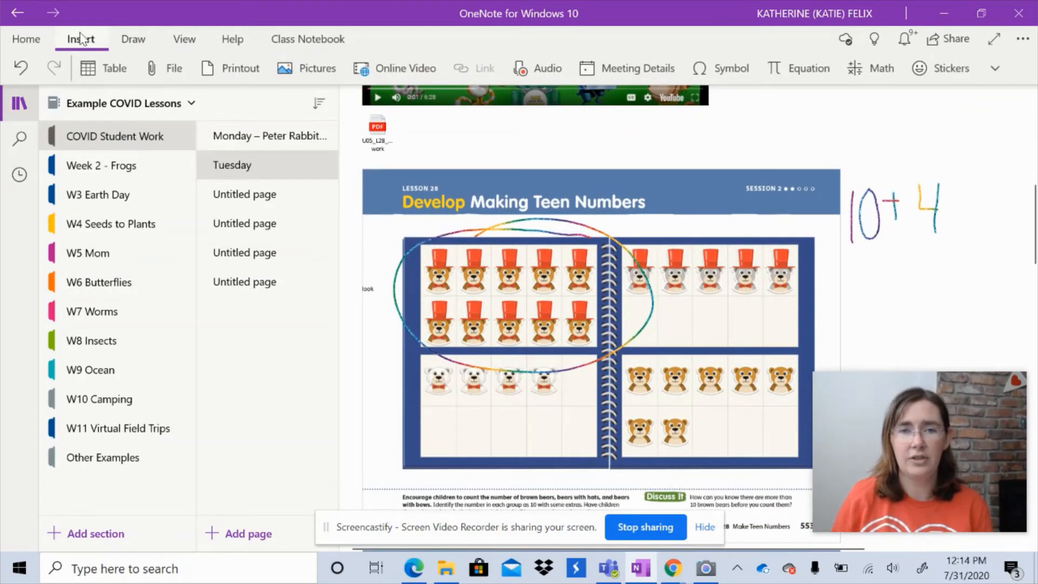
left_click(523, 69)
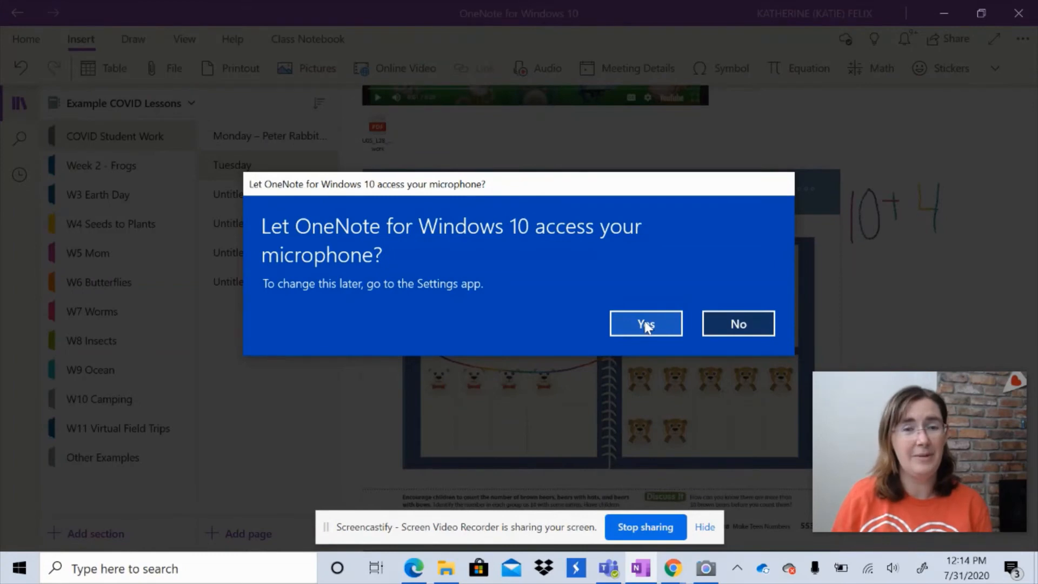
left_click(646, 324)
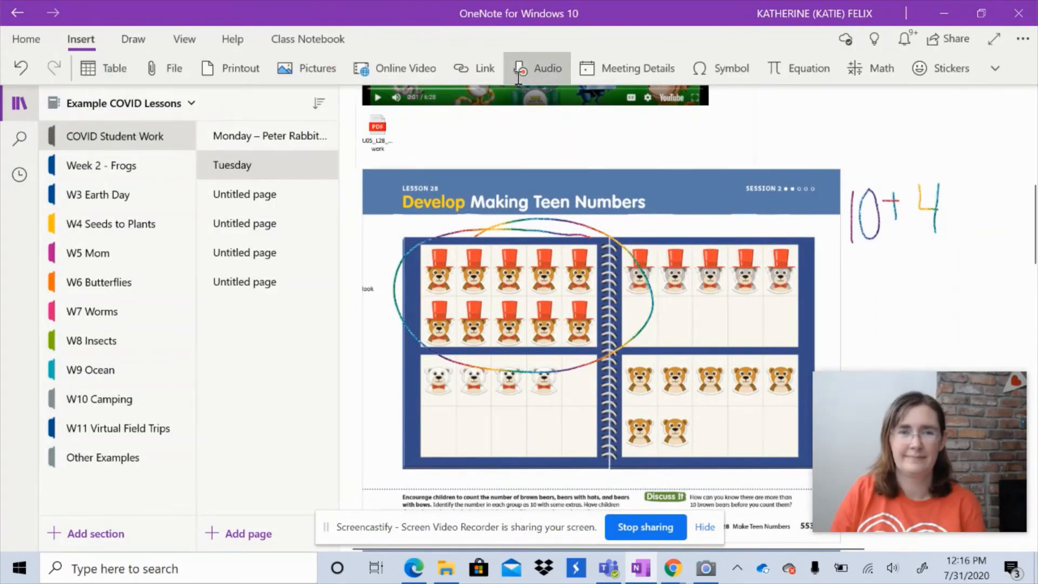
- Record an audio clip of about 23 seconds and move it next to the PDF attachment above the first worksheet page
left_click(548, 71)
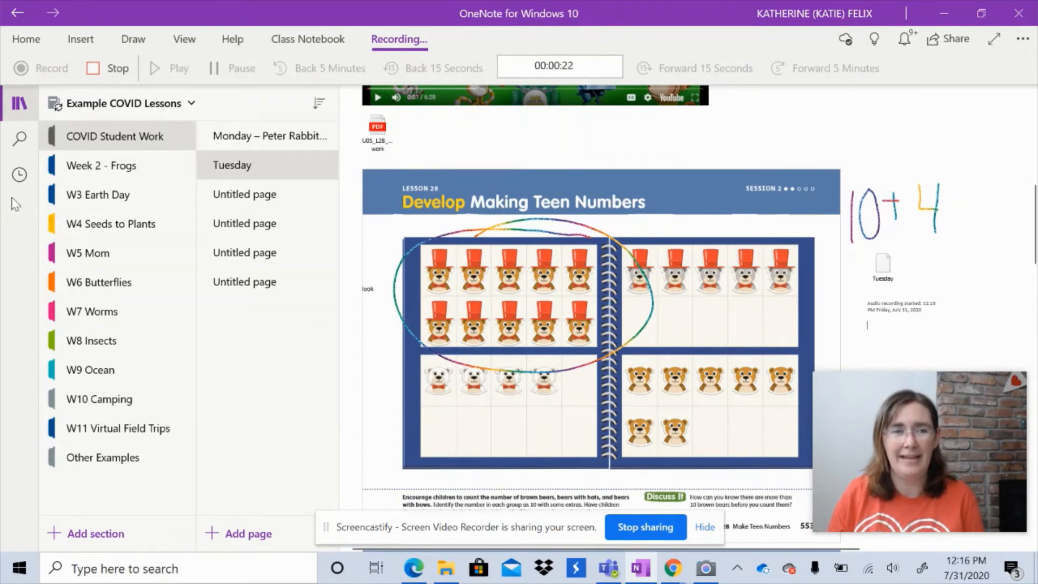
left_click(124, 69)
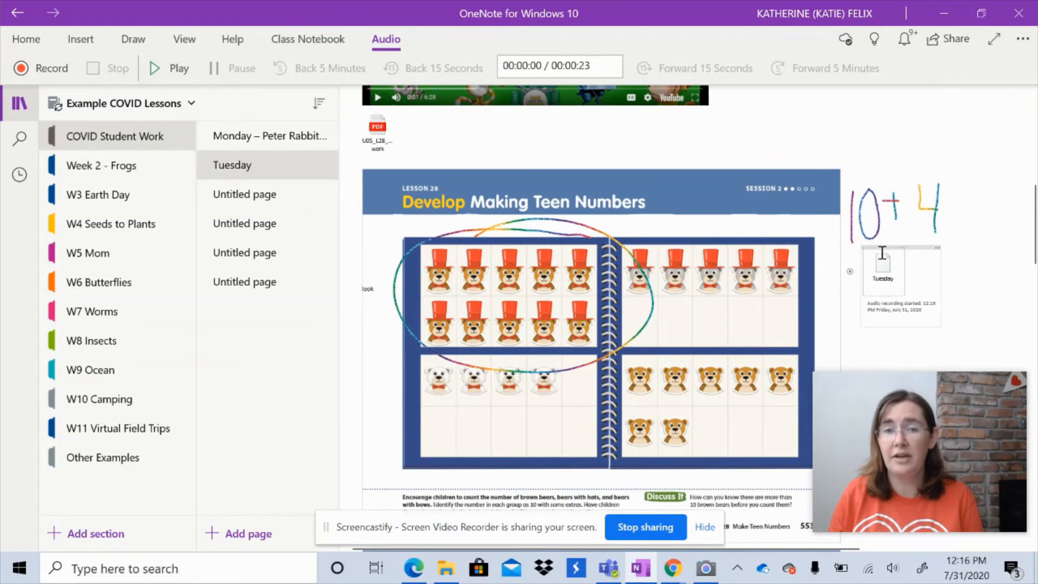
left_click(901, 248)
left_click_drag(900, 248, 478, 148)
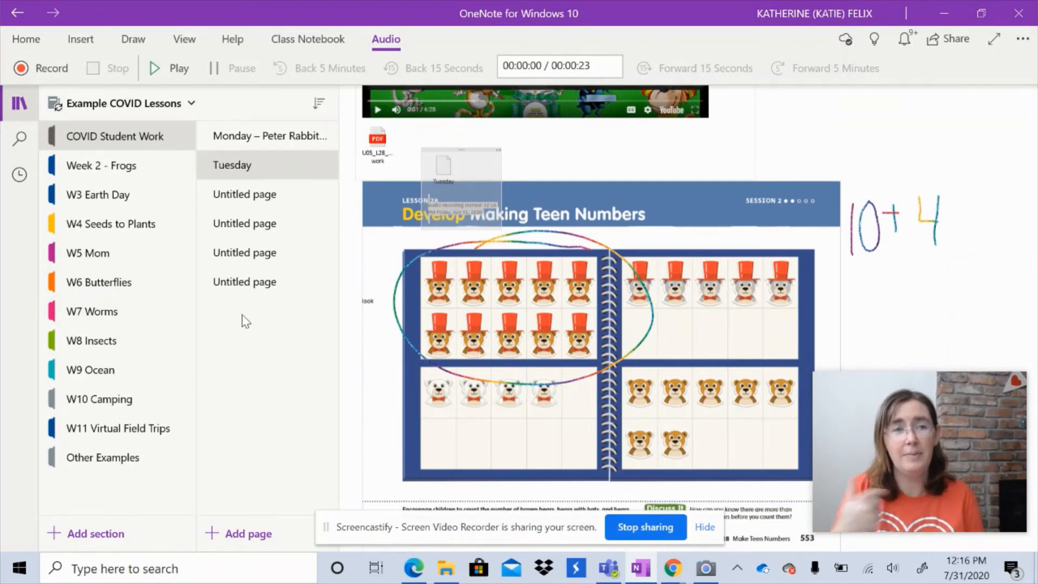
left_click(80, 39)
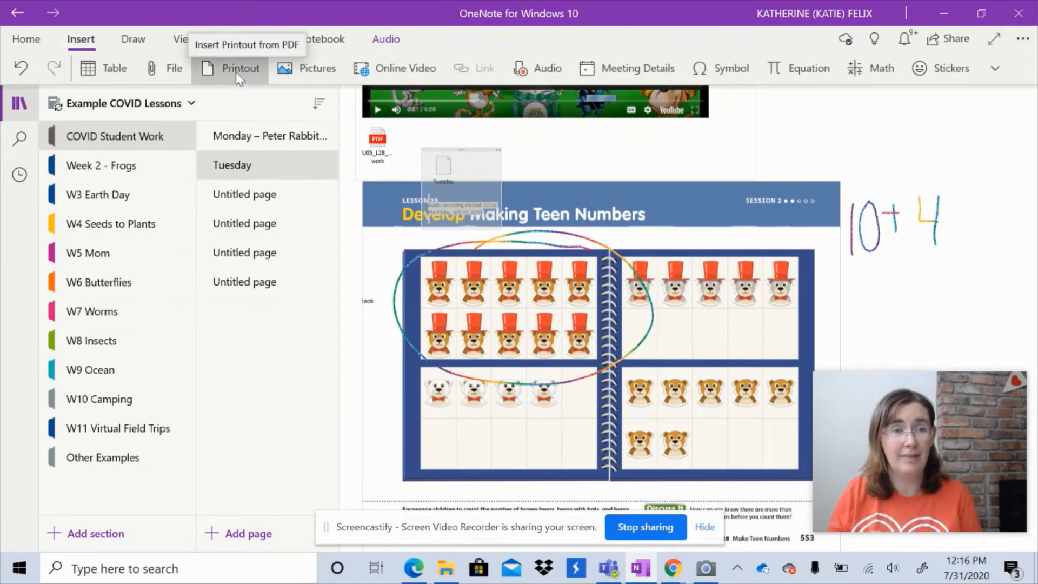
left_click(172, 80)
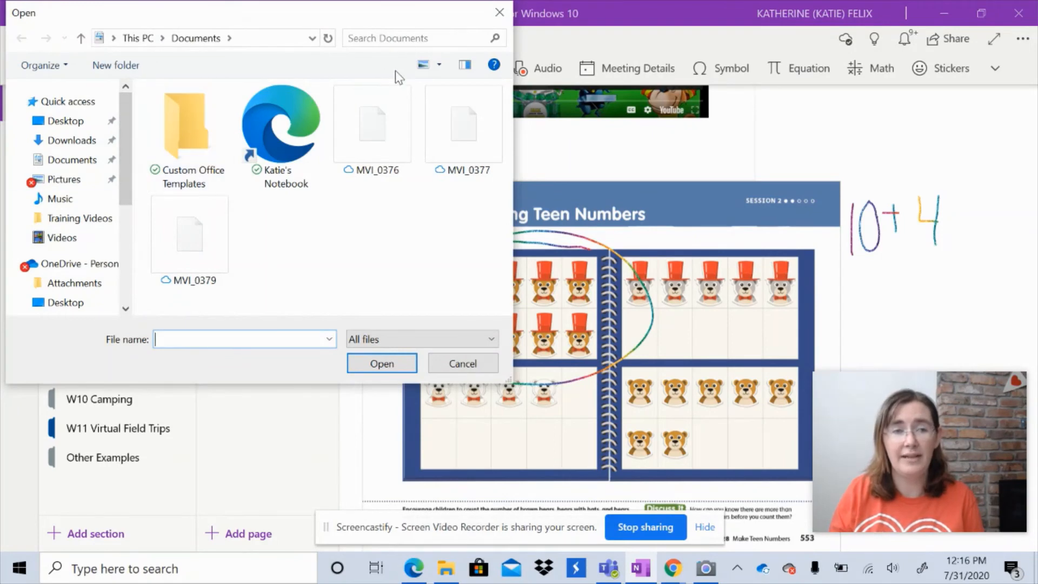
left_click(499, 12)
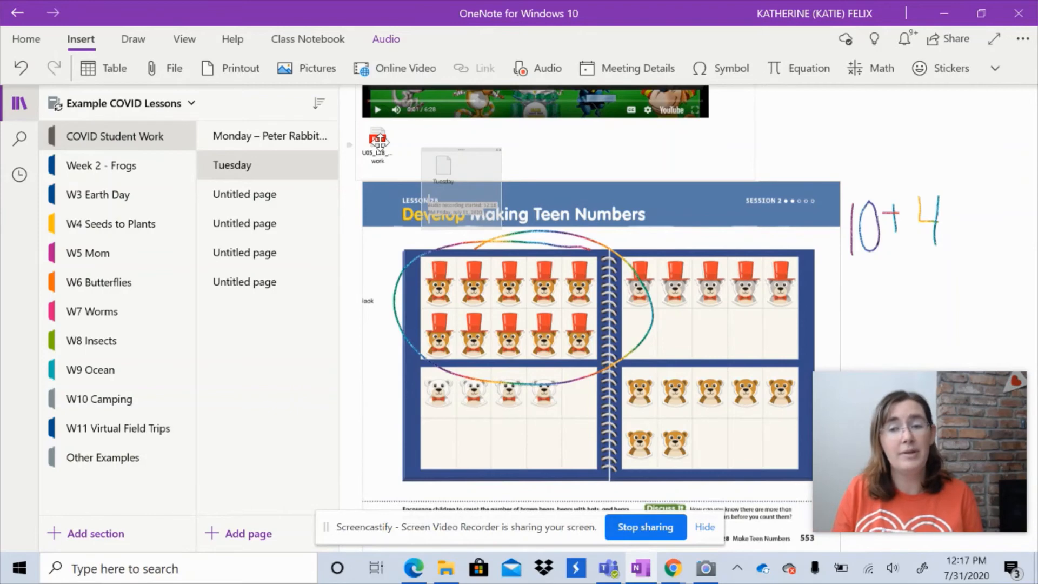
- Check the background picture setting of the first worksheet page
right_click(689, 328)
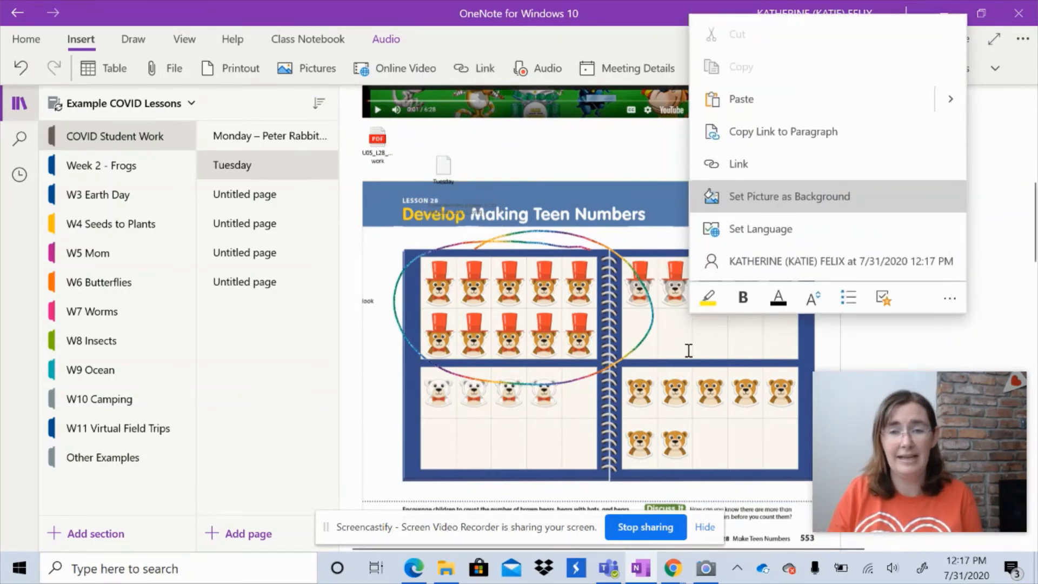
left_click(635, 243)
right_click(735, 286)
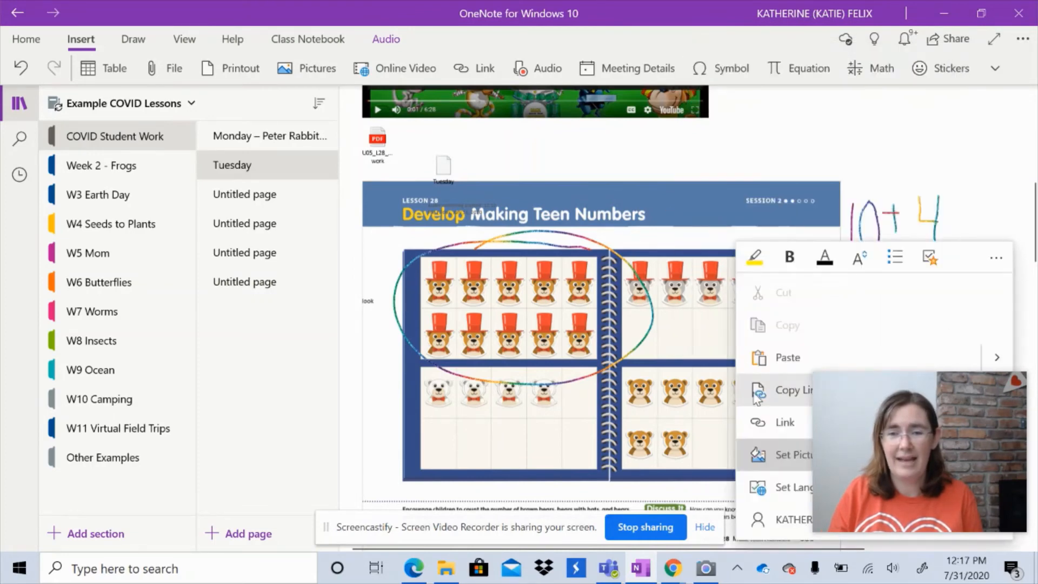
left_click(705, 420)
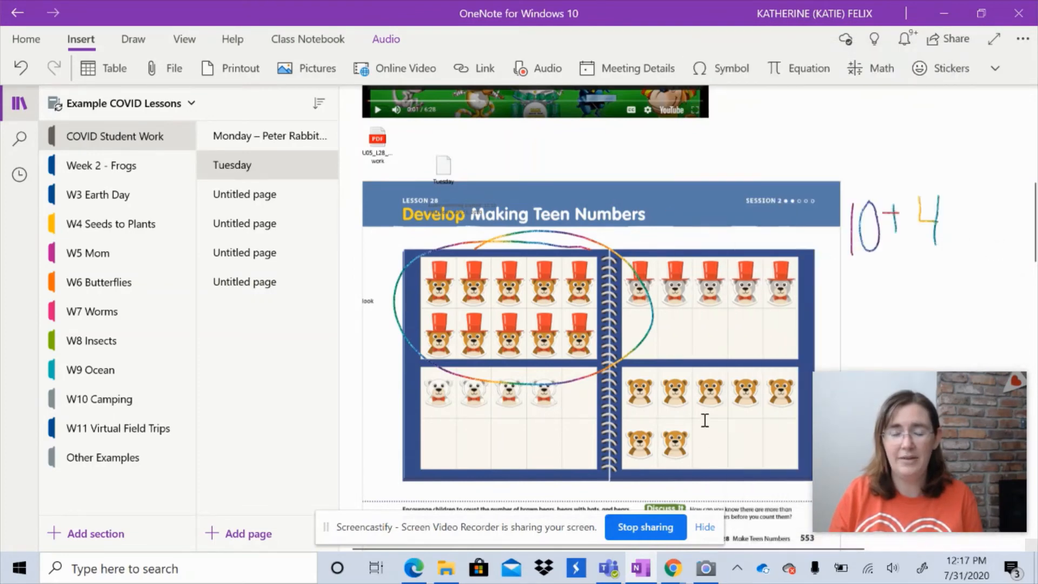